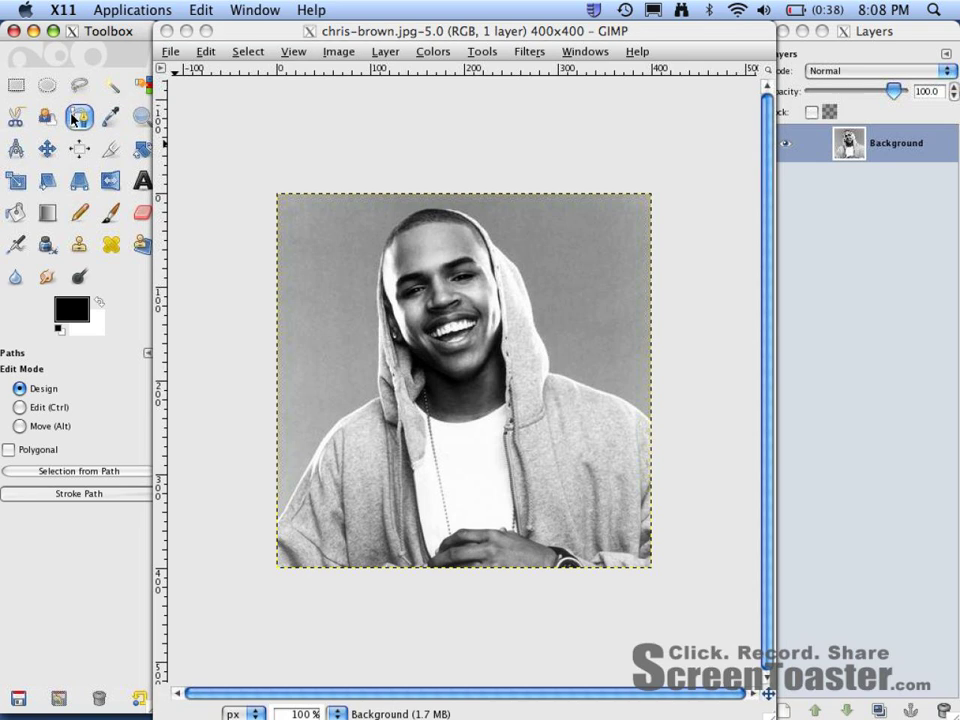
Minimize the two front photo windows to reach the copy that has the man's outline selected
click(186, 32)
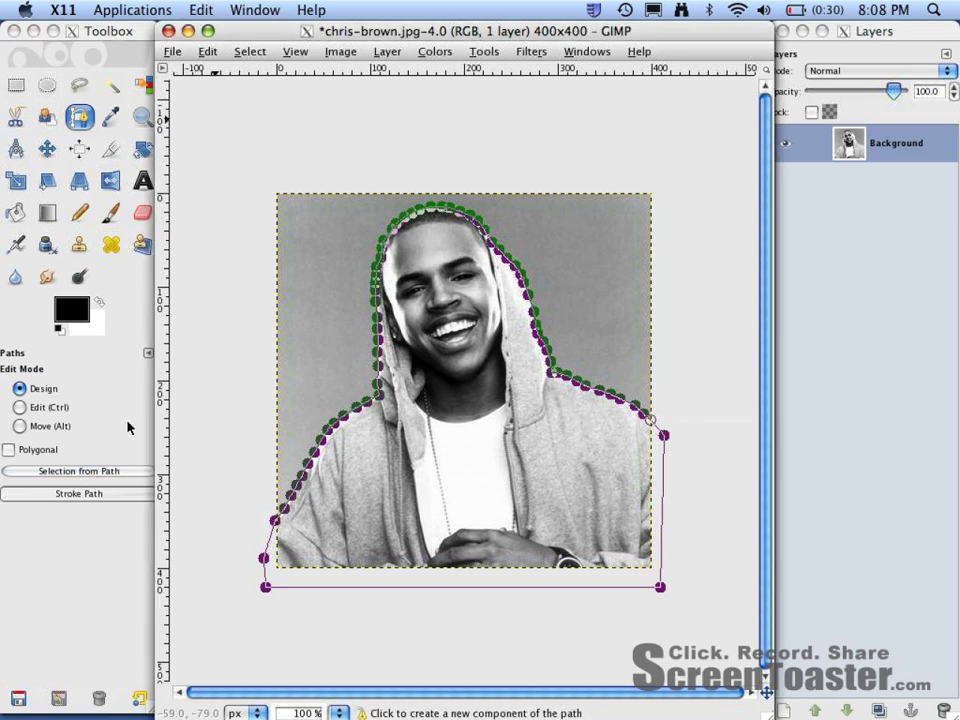
click(80, 471)
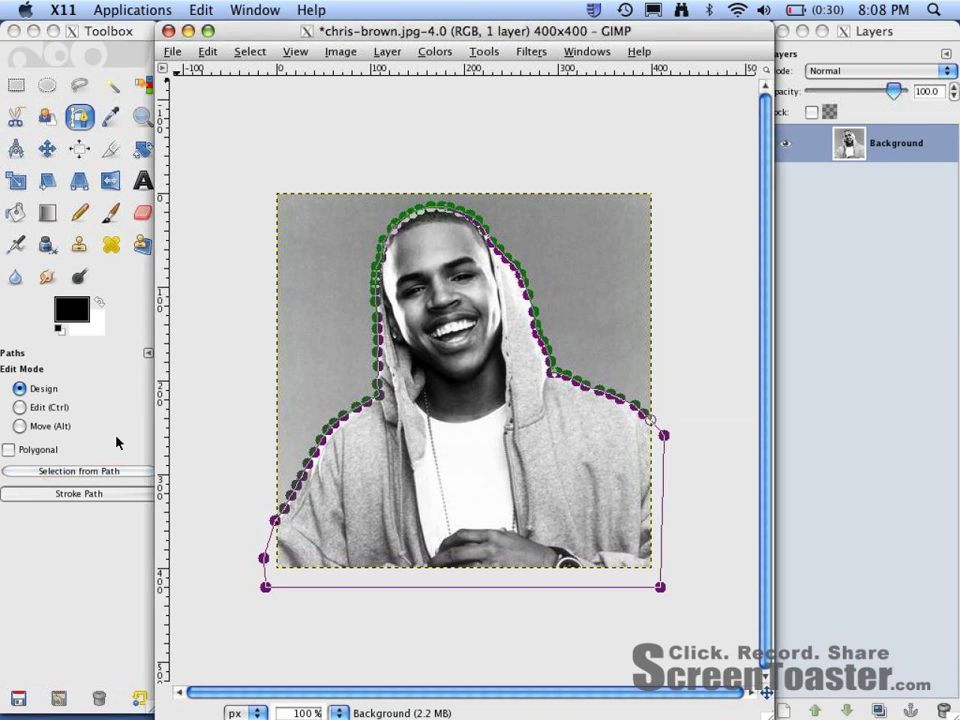
click(188, 32)
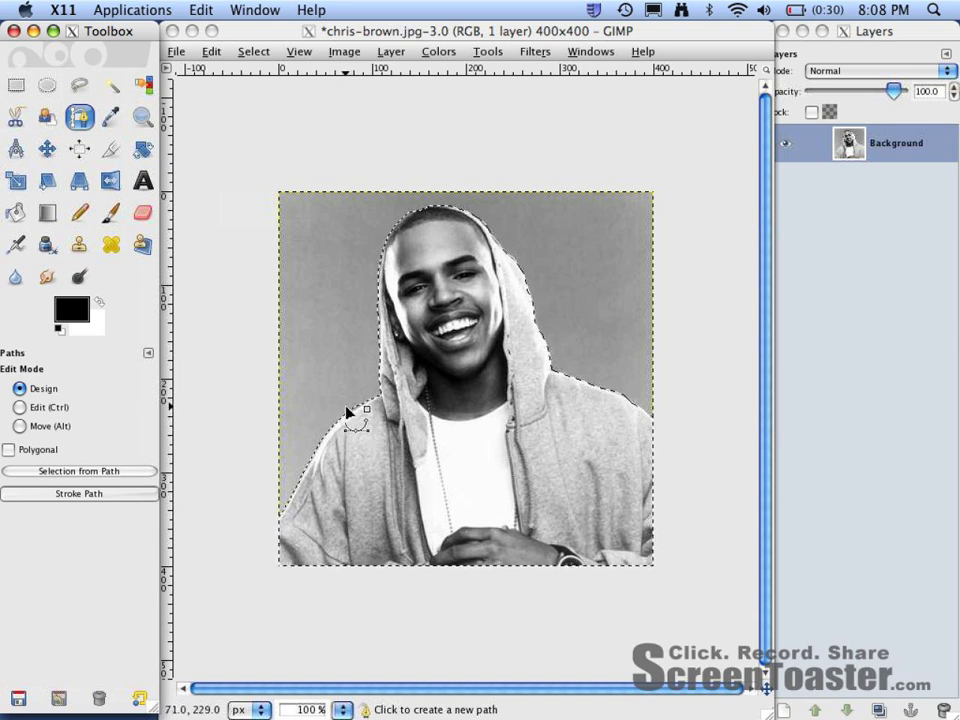
Examine the selection outline up close along the shoulder and the hood for uneven spots
key(plus)
key(plus)
key(plus)
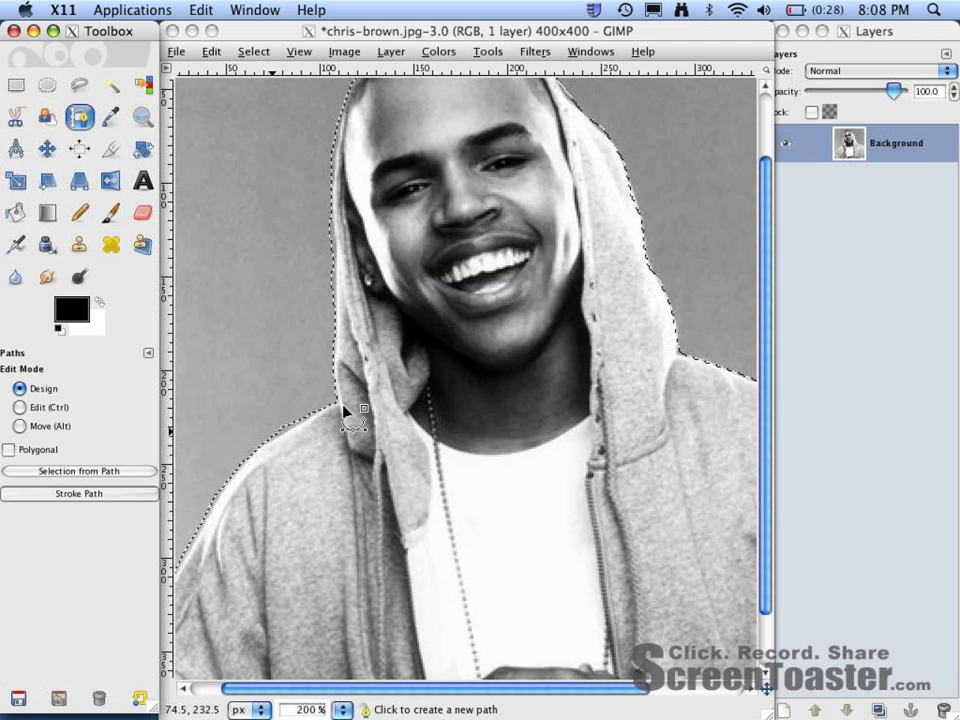
key(plus)
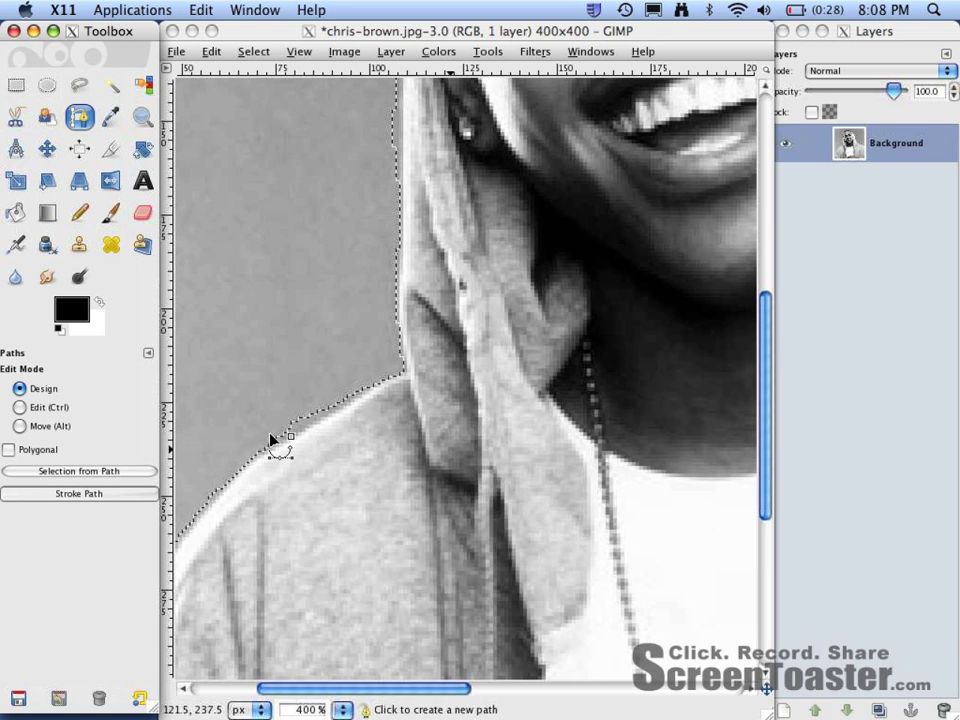
key(minus)
key(minus)
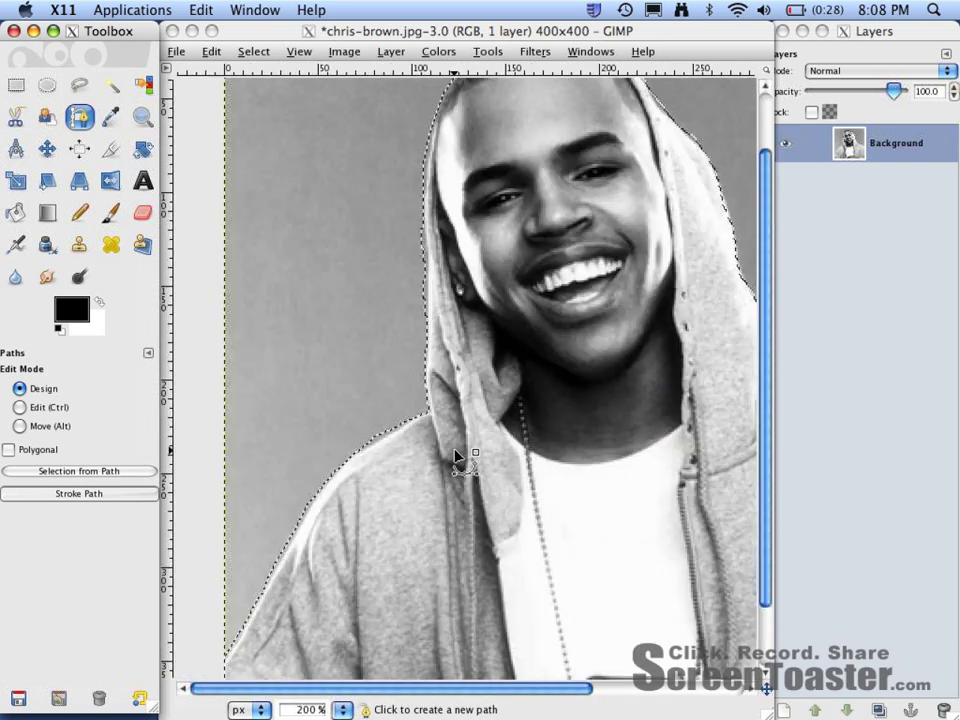
key(plus)
key(plus)
key(plus)
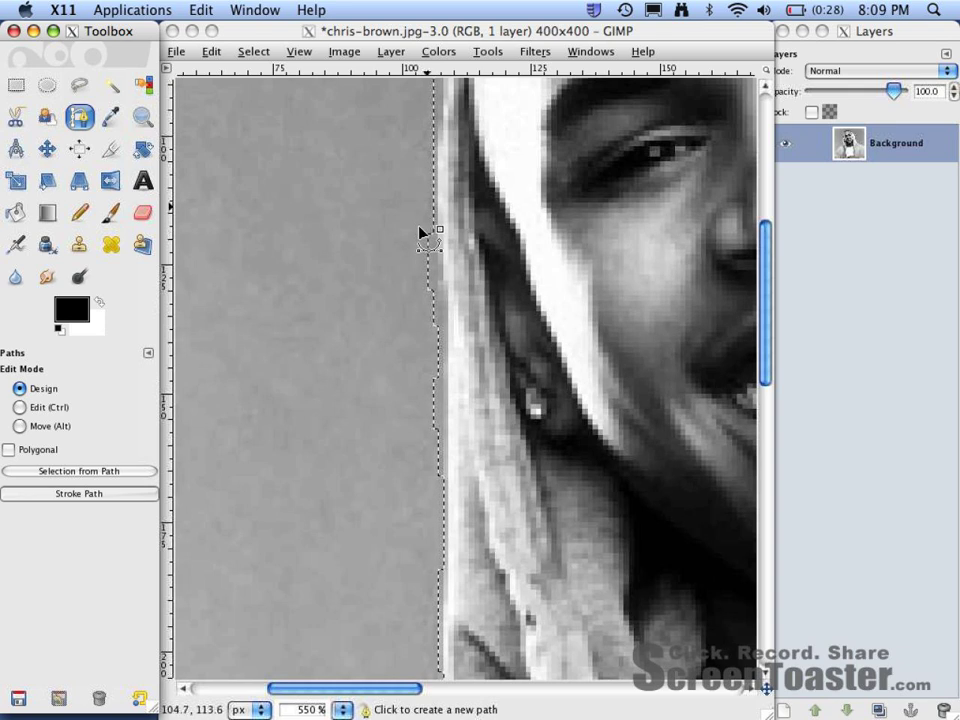
key(minus)
key(minus)
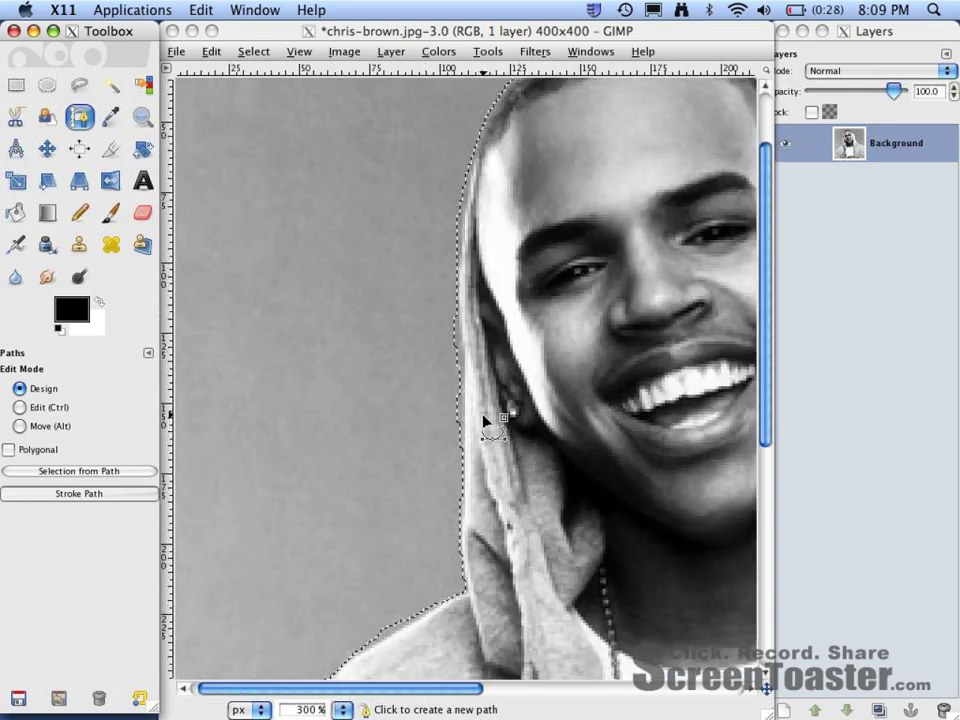
key(minus)
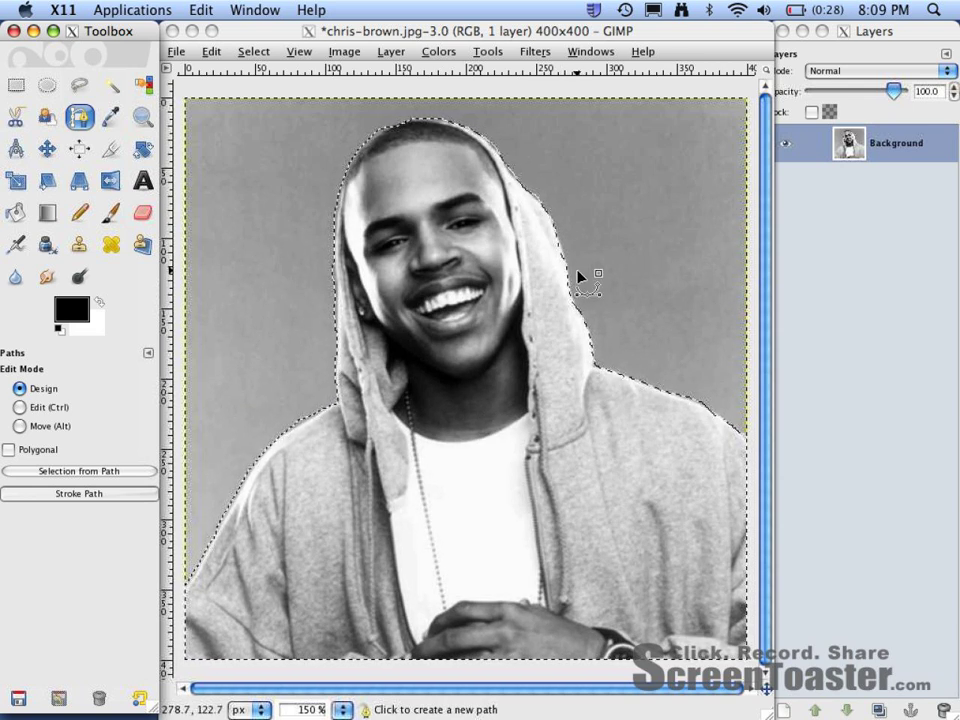
Turn on Quick Mask for the selection around the man and choose the Paintbrush for editing the mask
drag(312, 31, 316, 31)
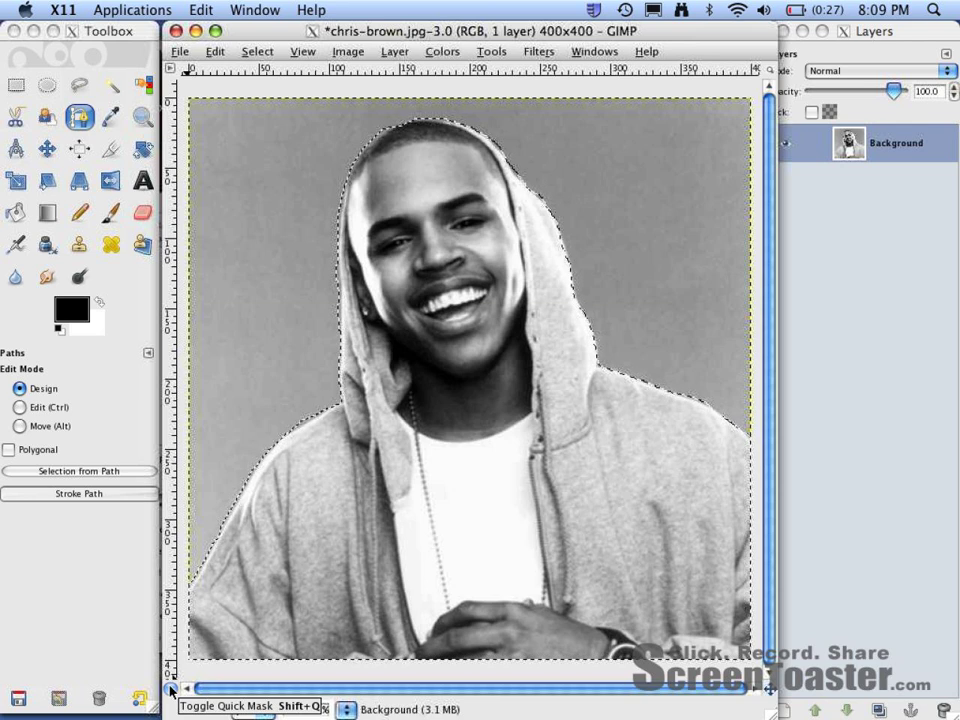
click(170, 689)
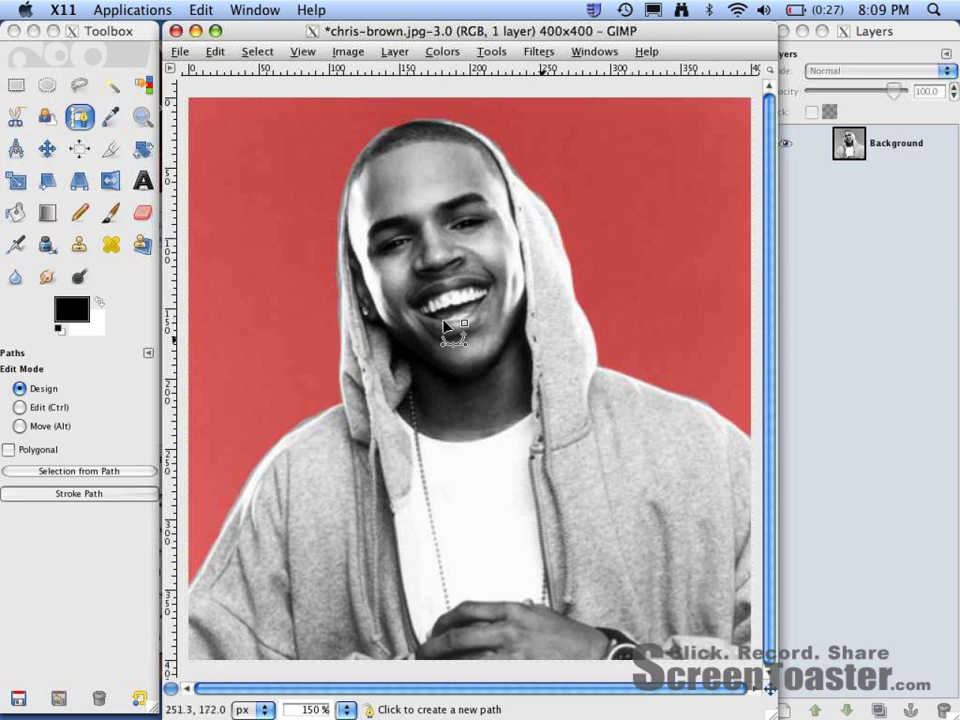
scroll(302, 439, up, 3)
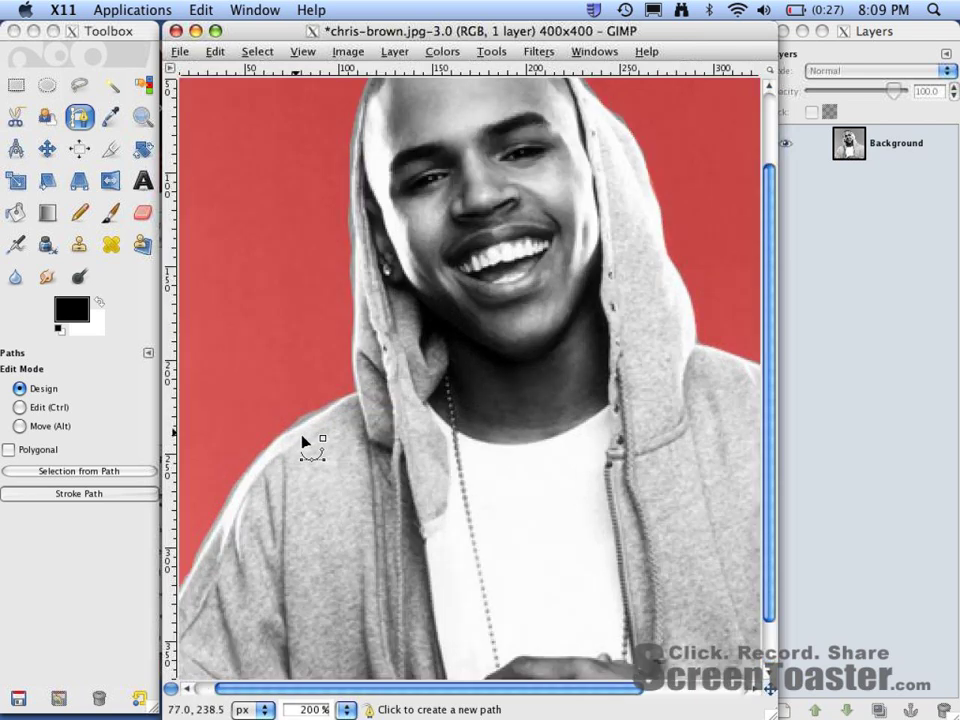
scroll(300, 439, down, 1)
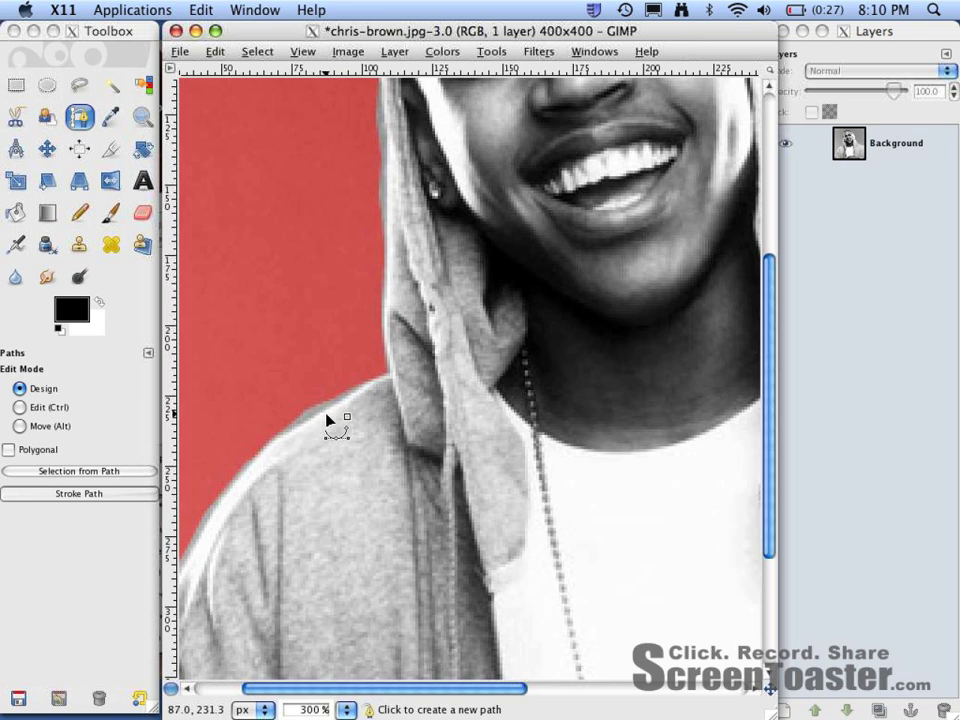
click(117, 322)
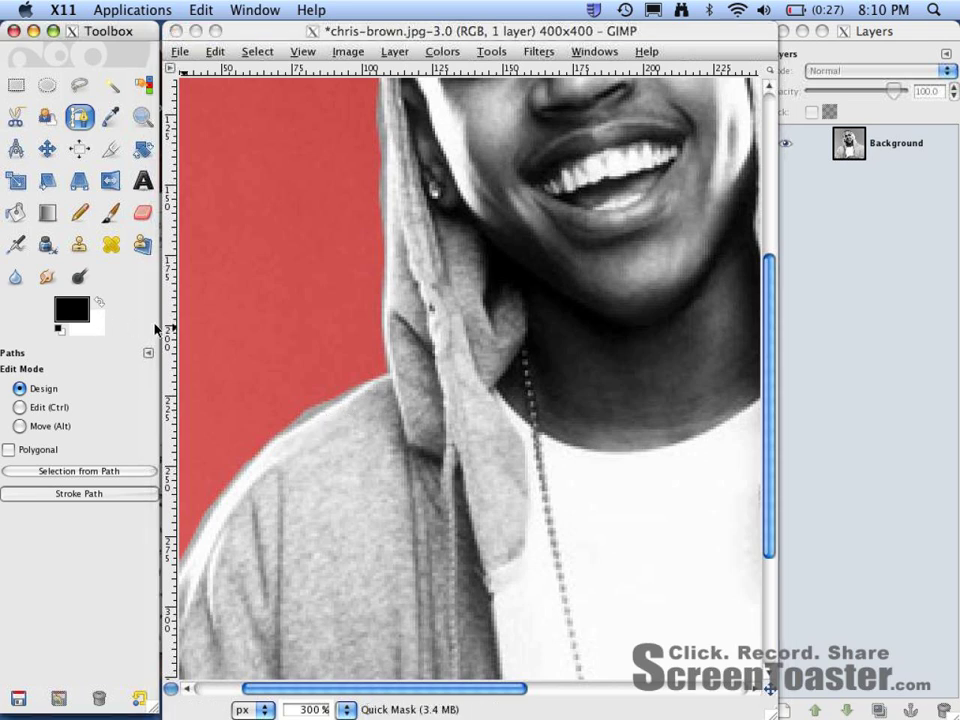
click(283, 381)
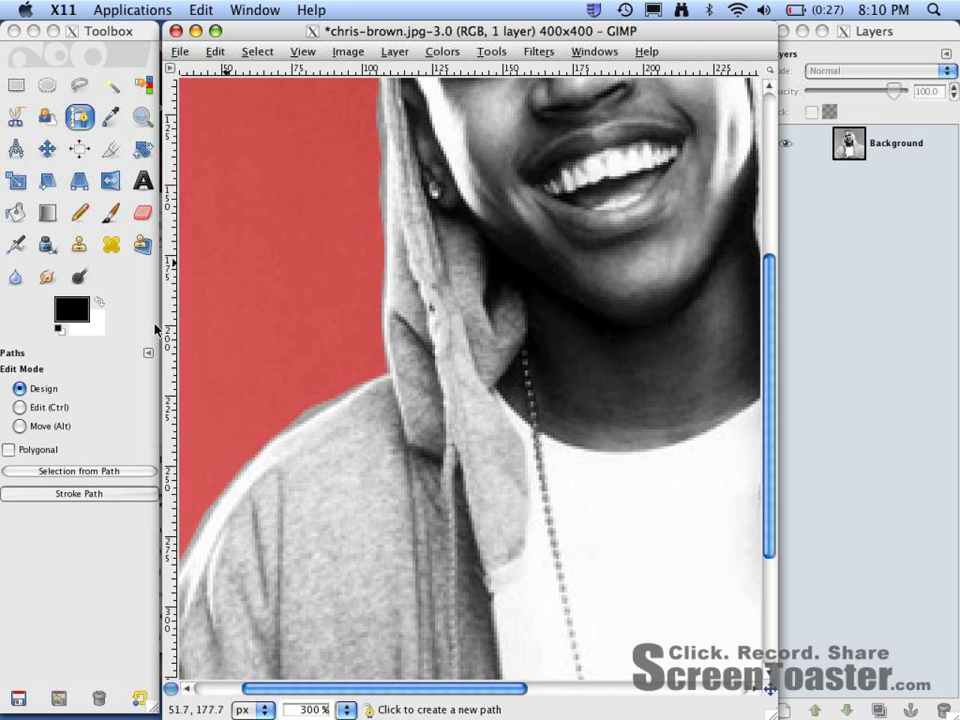
click(155, 328)
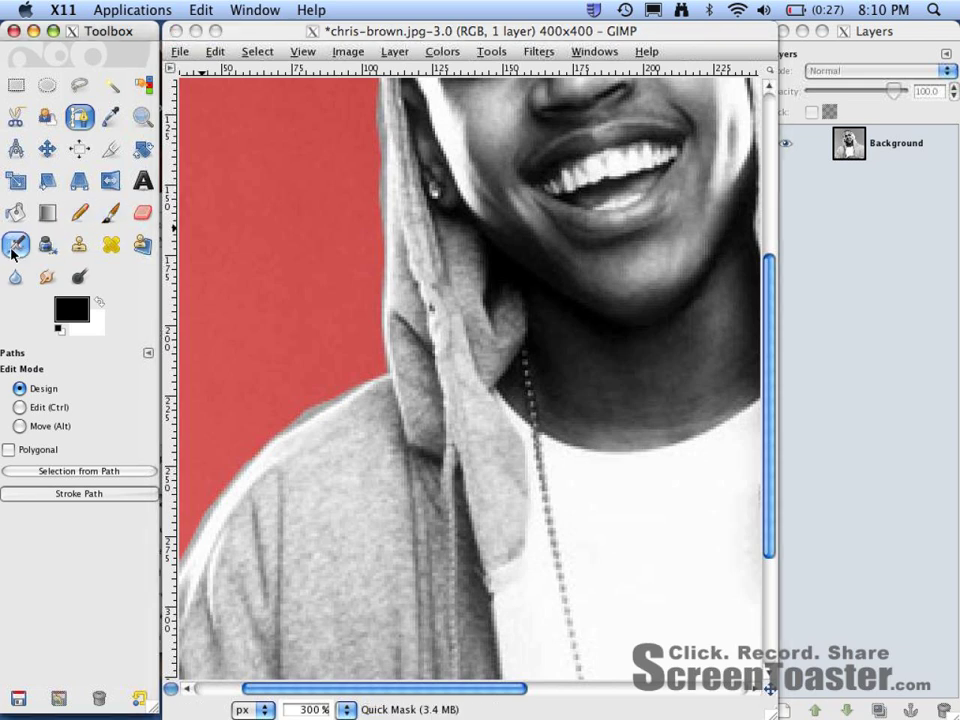
click(111, 216)
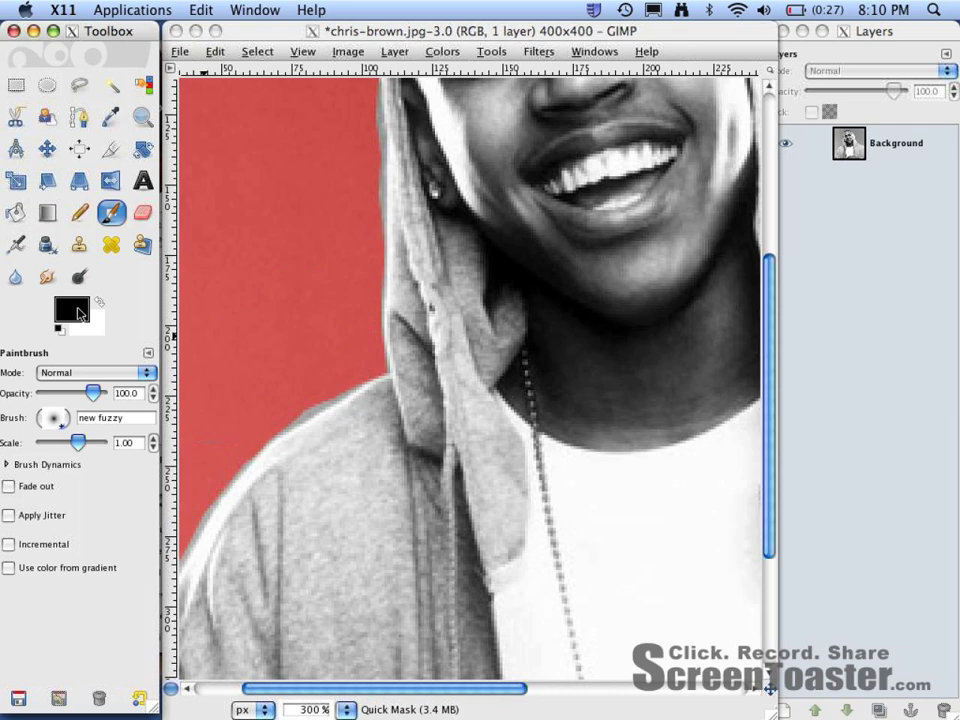
Try painting the mask in black over the shoulder at brush scale 1.00, check the resulting selection and undo the stroke
click(280, 437)
drag(280, 437, 350, 490)
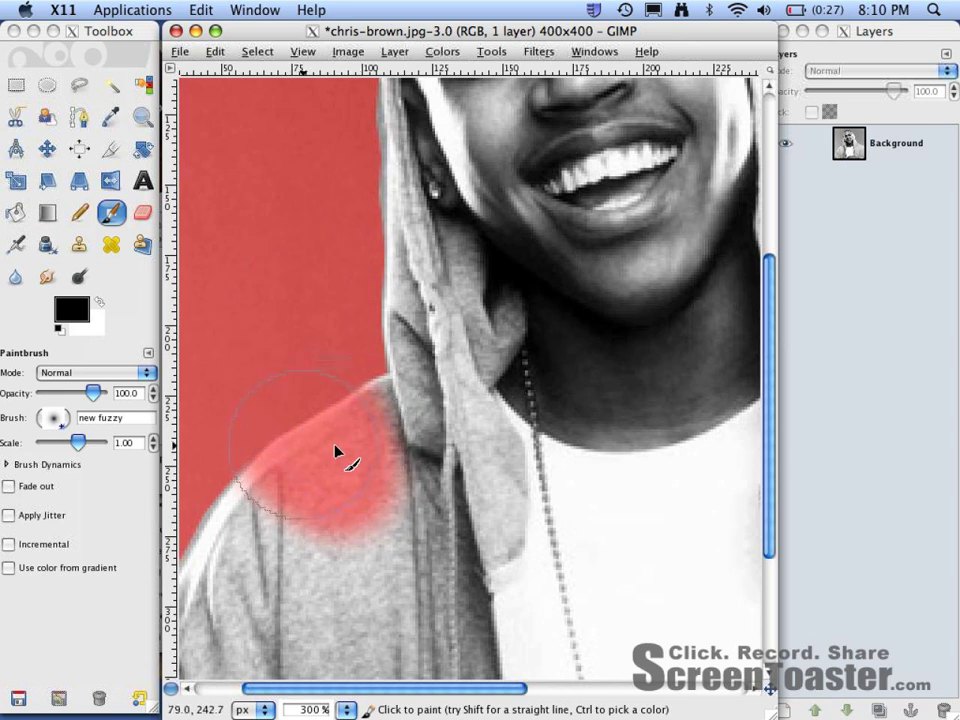
click(172, 689)
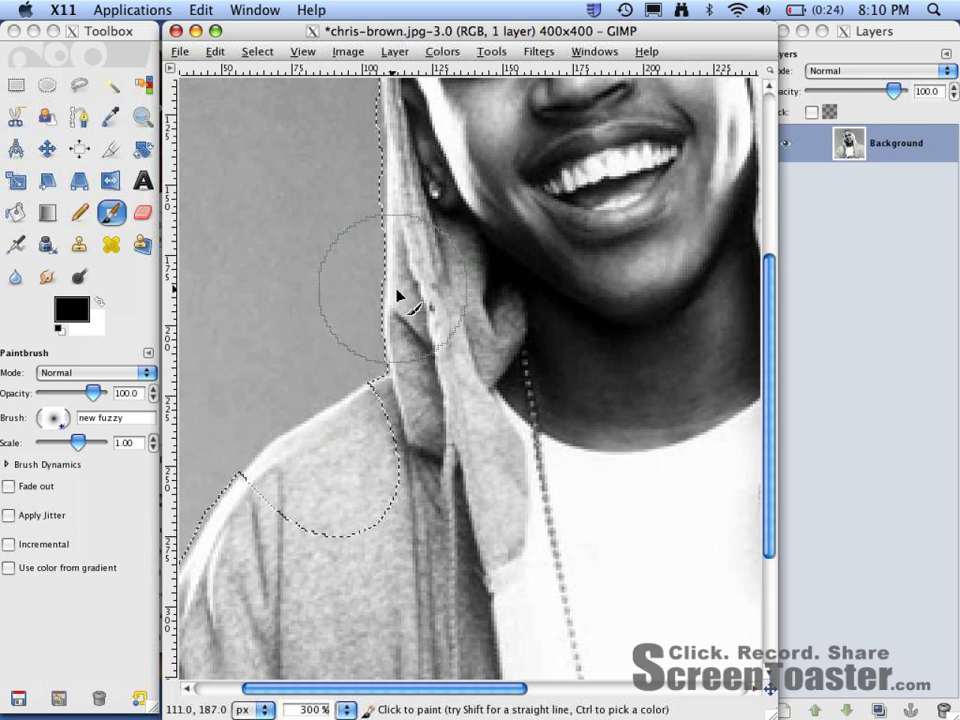
key(shift+q)
key(ctrl+z)
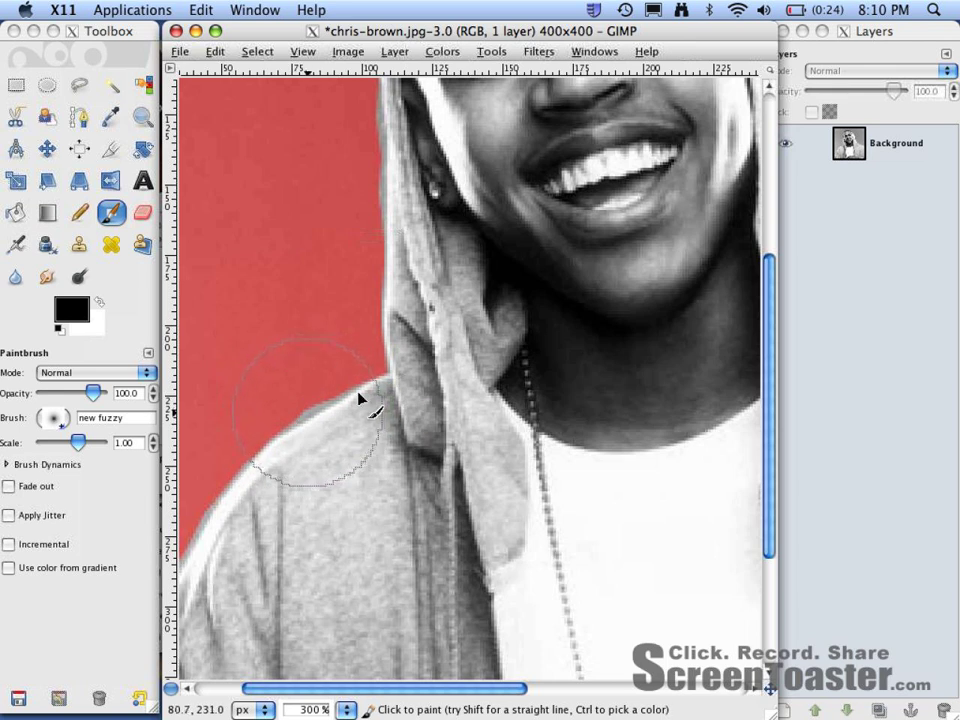
Reduce the fuzzy brush scale to 0.37, paint black over the excess along the shoulder edge and check the selection
click(99, 415)
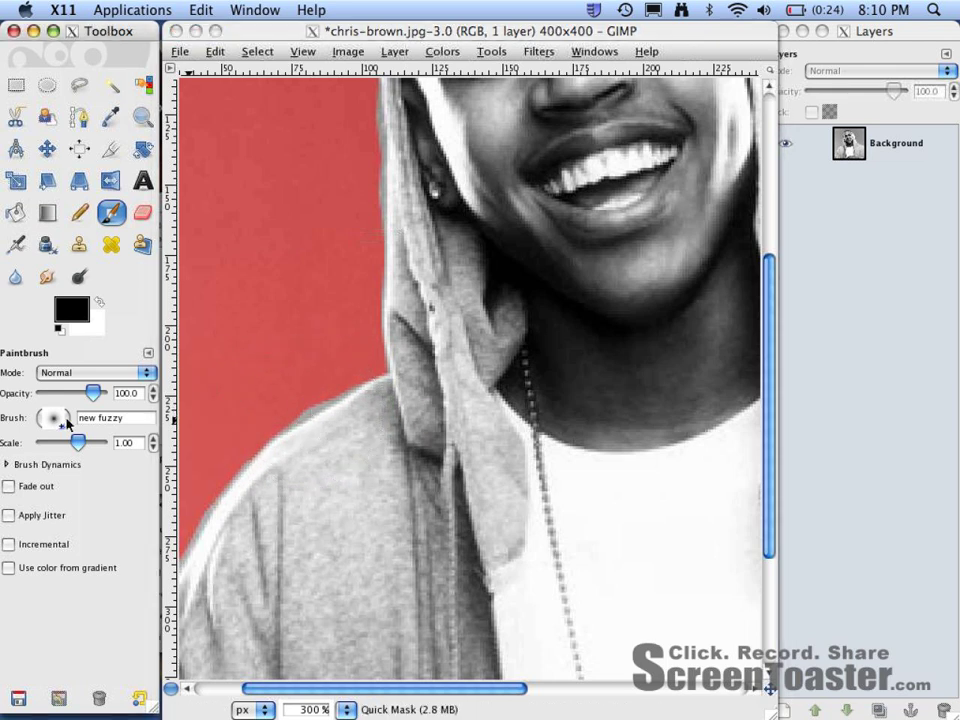
click(53, 418)
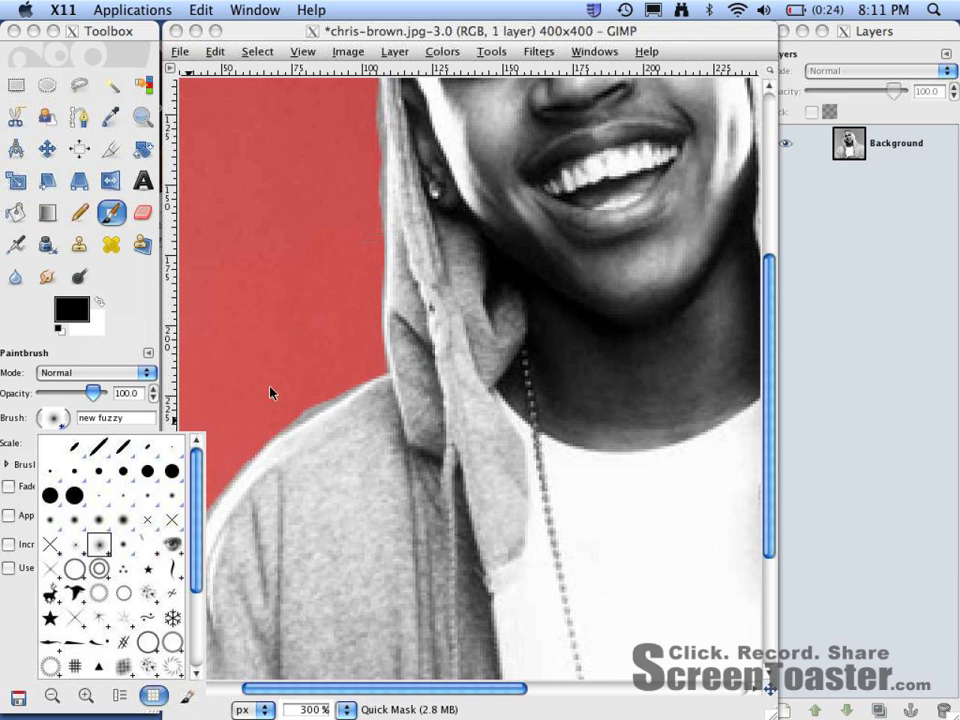
click(58, 420)
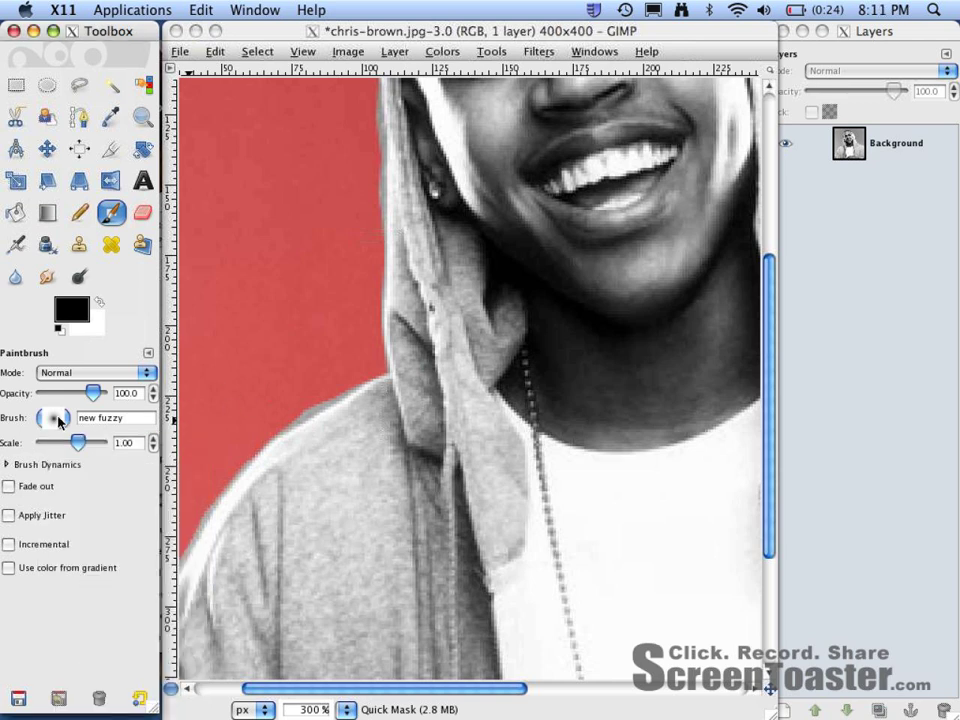
click(203, 435)
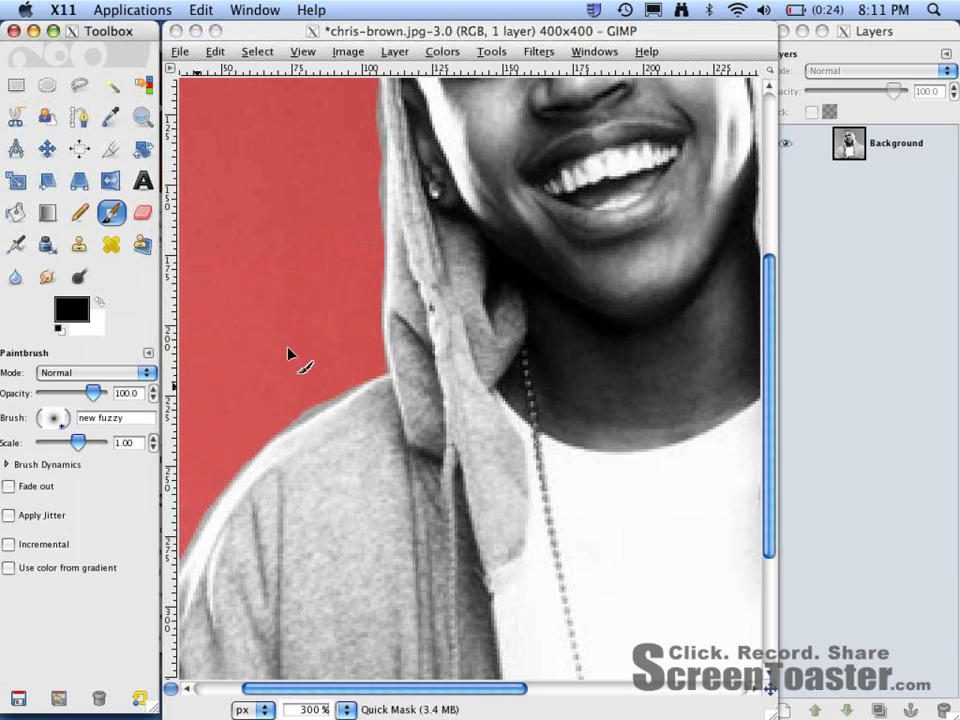
drag(80, 446, 76, 447)
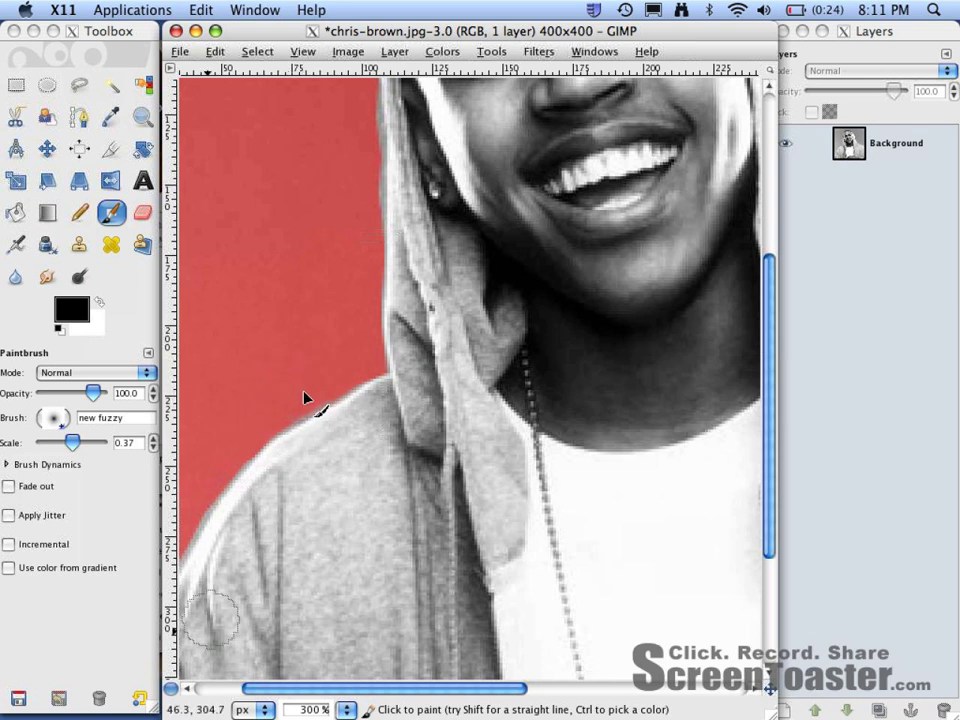
click(172, 690)
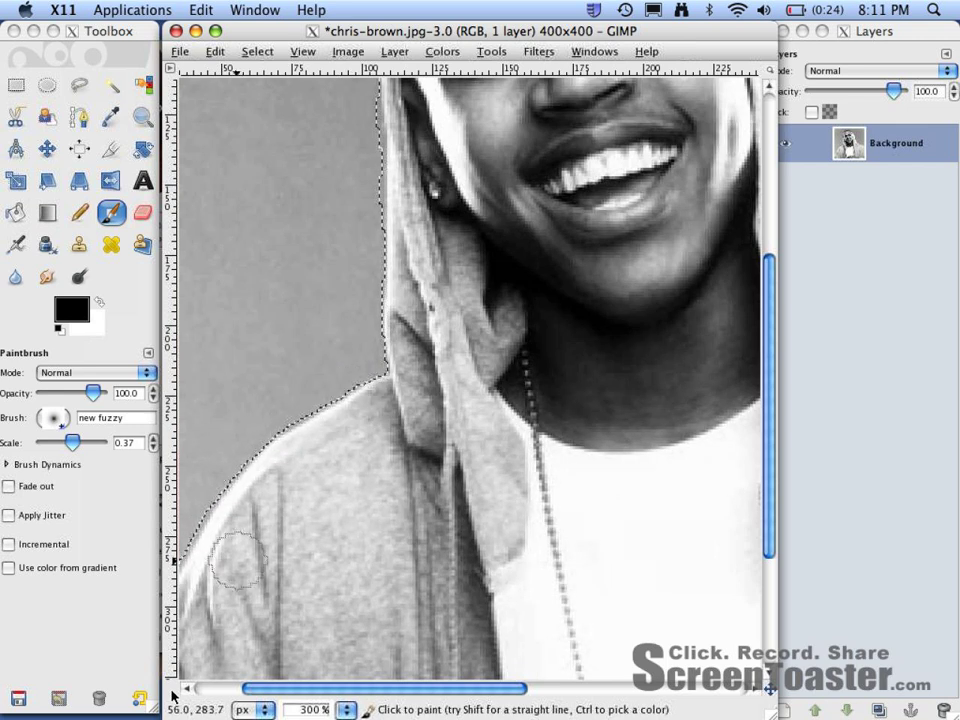
Paint the Quick Mask up to the hood's outer edge beside the face and check the resulting selection
click(173, 690)
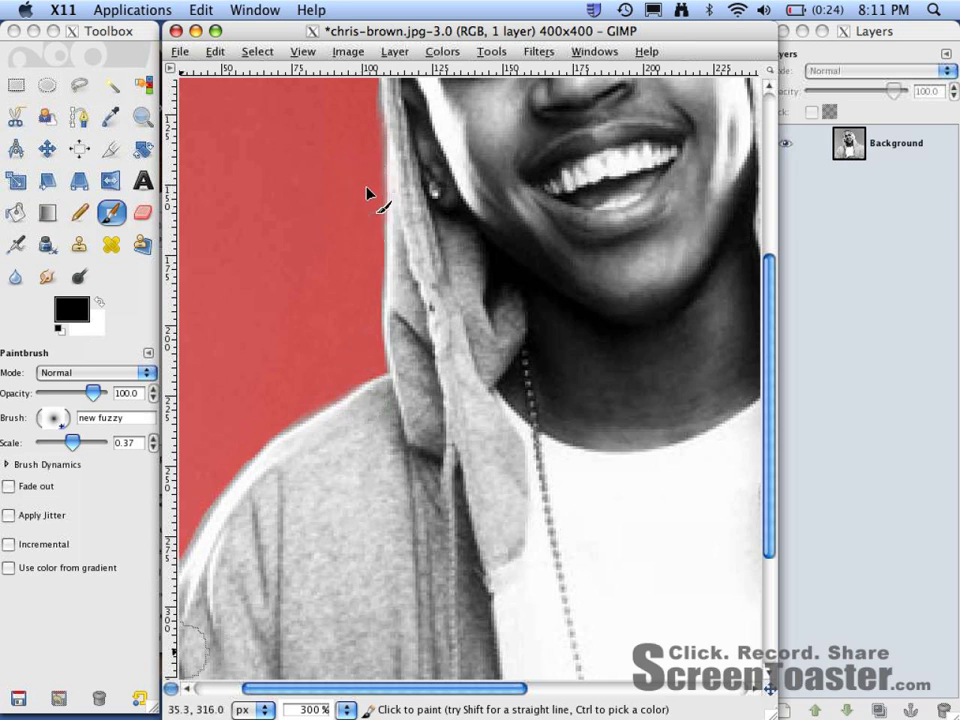
click(171, 689)
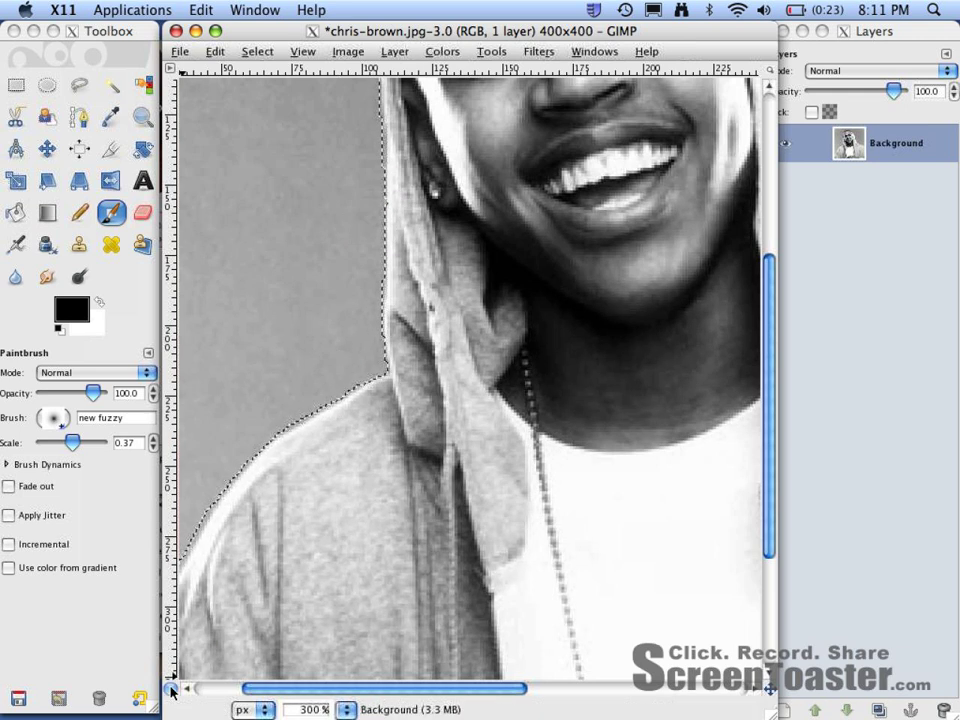
click(171, 689)
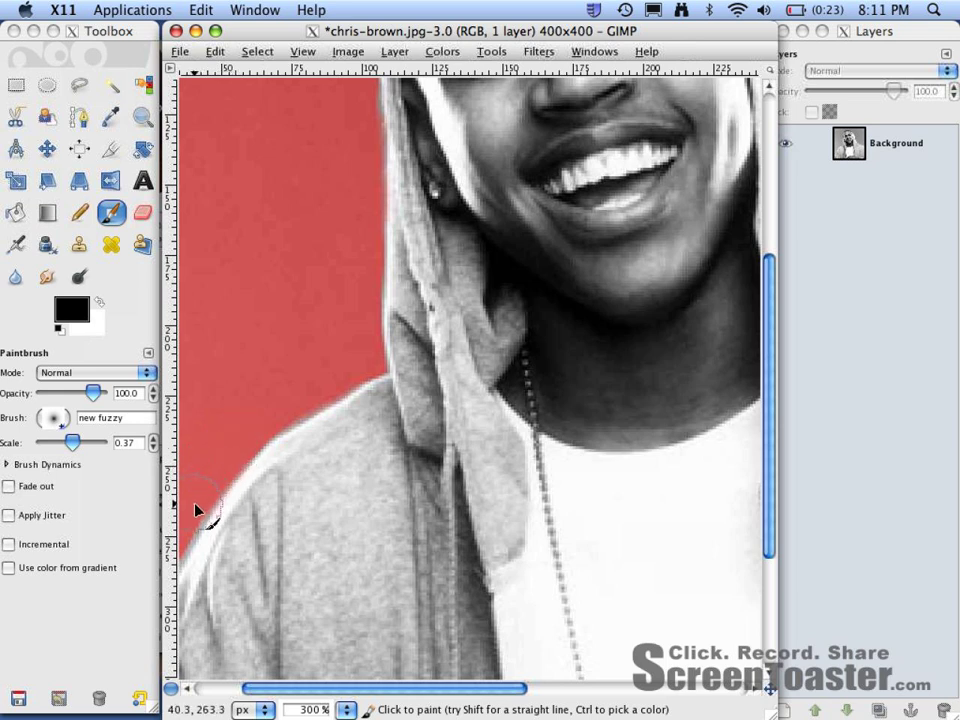
Mask part of the shoulder edge with black, swap the foreground colour to white and paint the covered shoulder back in
mouse_move(236, 459)
mouse_down()
mouse_move(291, 428)
mouse_move(250, 453)
mouse_move(286, 423)
mouse_move(297, 393)
mouse_move(337, 381)
mouse_up()
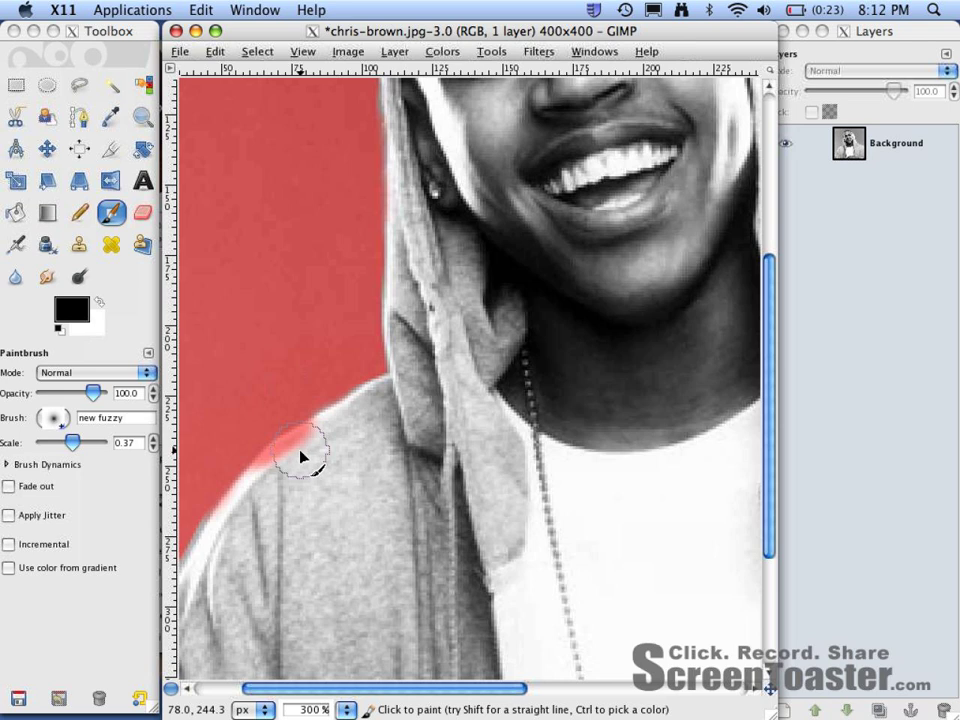
click(98, 331)
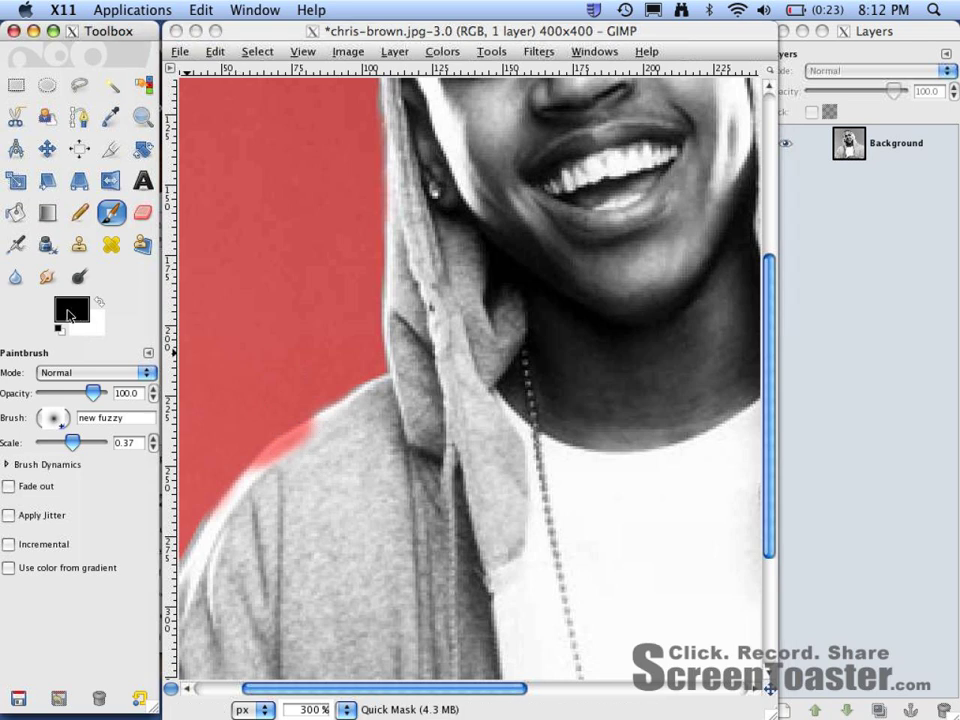
click(296, 426)
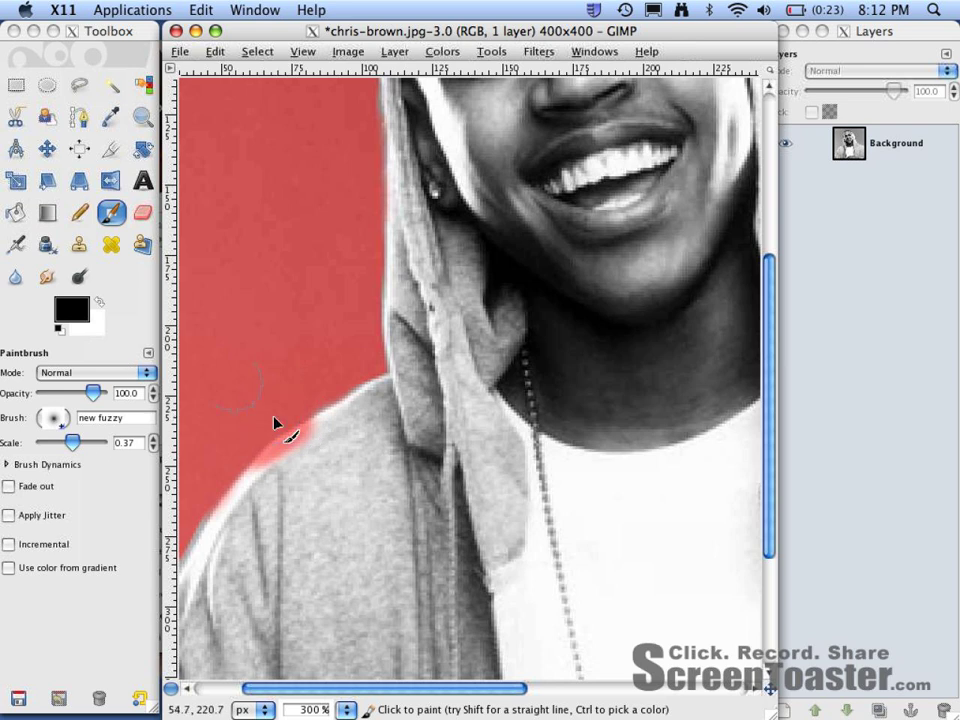
click(112, 330)
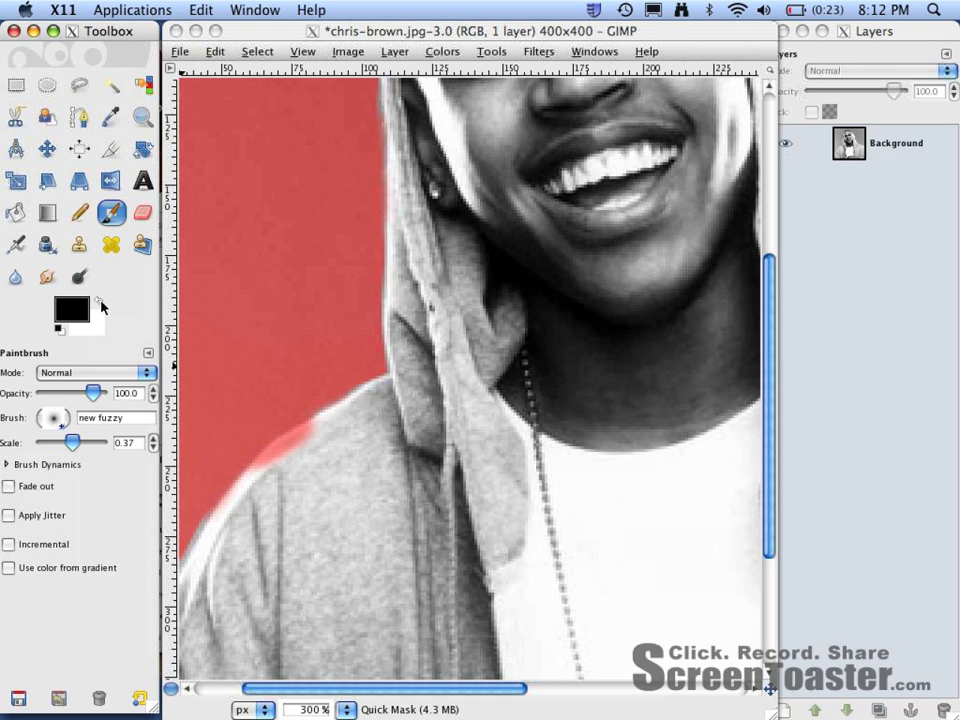
click(100, 302)
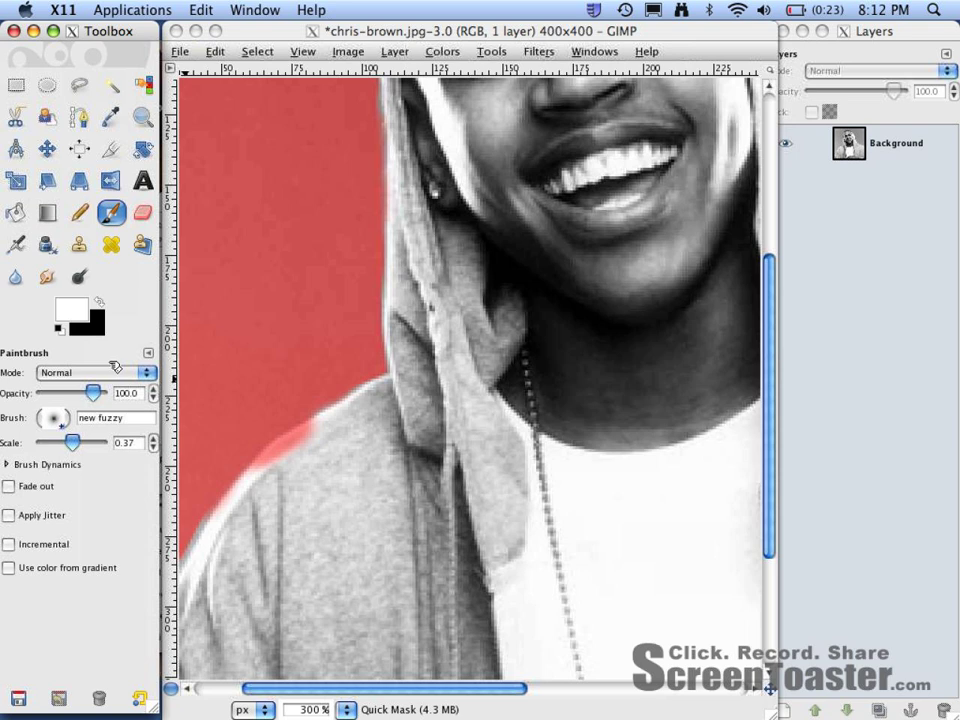
mouse_move(281, 469)
mouse_down()
mouse_move(319, 446)
mouse_move(279, 469)
mouse_move(263, 493)
mouse_move(290, 465)
mouse_move(327, 449)
mouse_move(291, 471)
mouse_move(257, 524)
mouse_up()
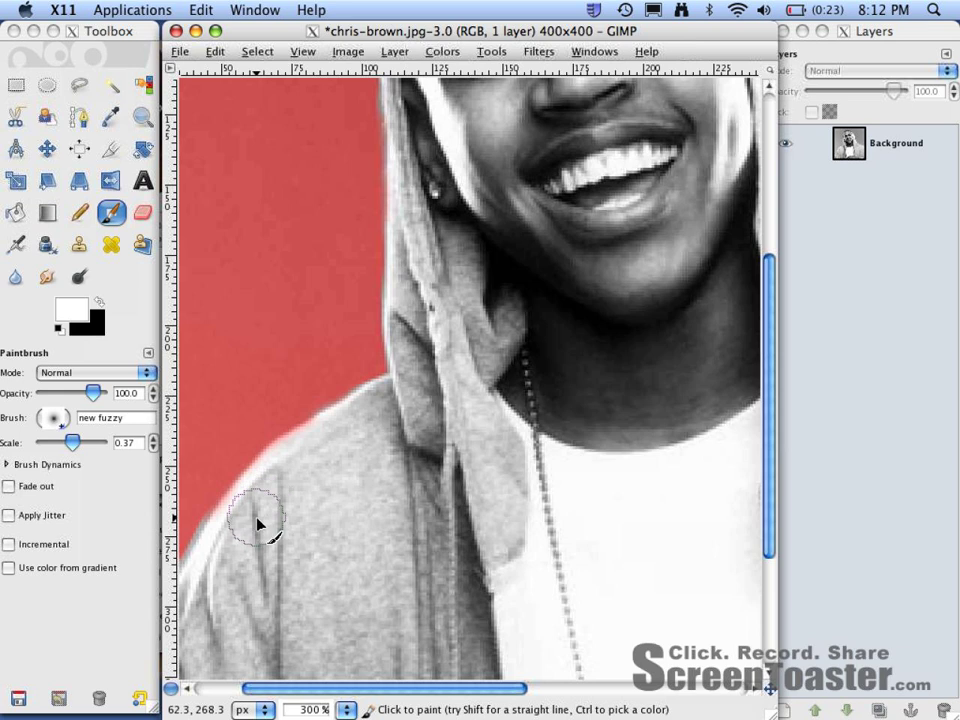
Check the selection outside Quick Mask, try painting white directly over the shoulder and undo both strokes
click(171, 689)
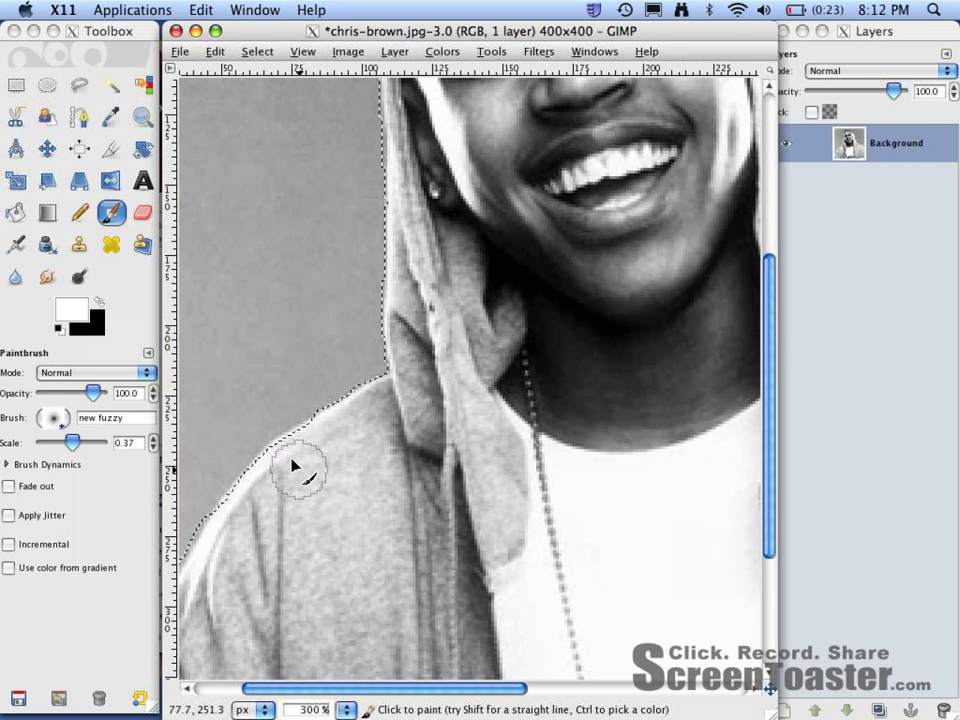
drag(276, 467, 295, 450)
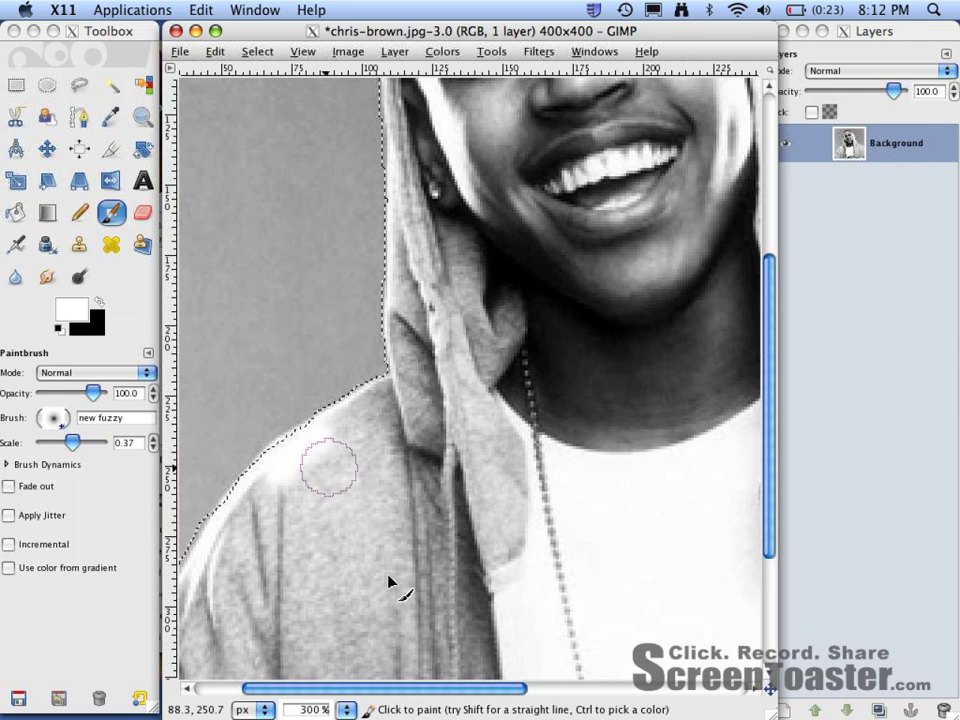
drag(285, 482, 311, 454)
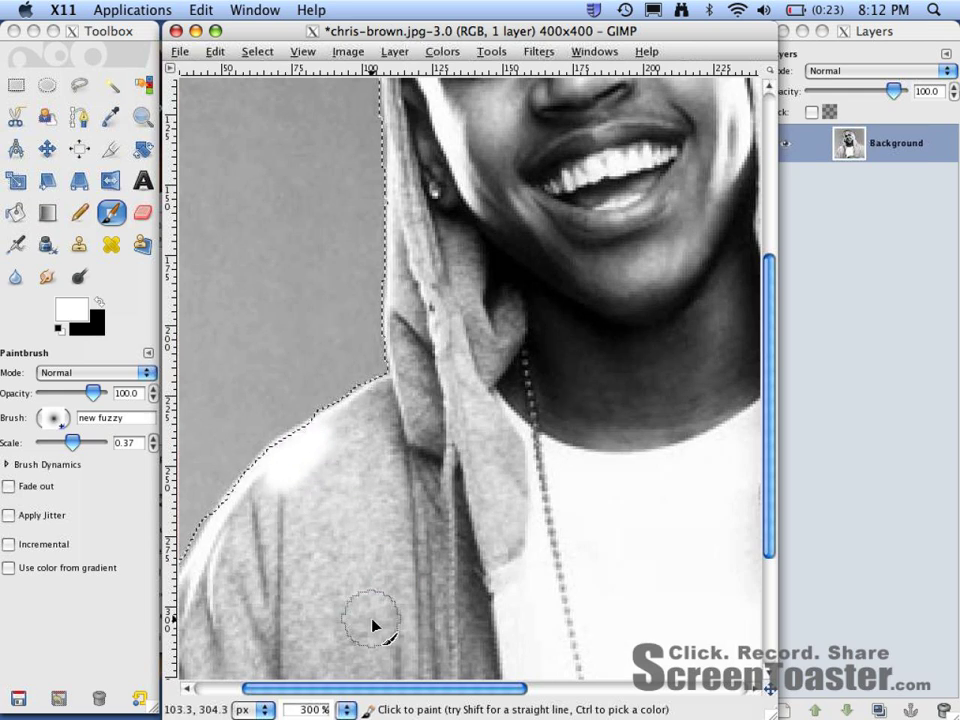
key(ctrl)
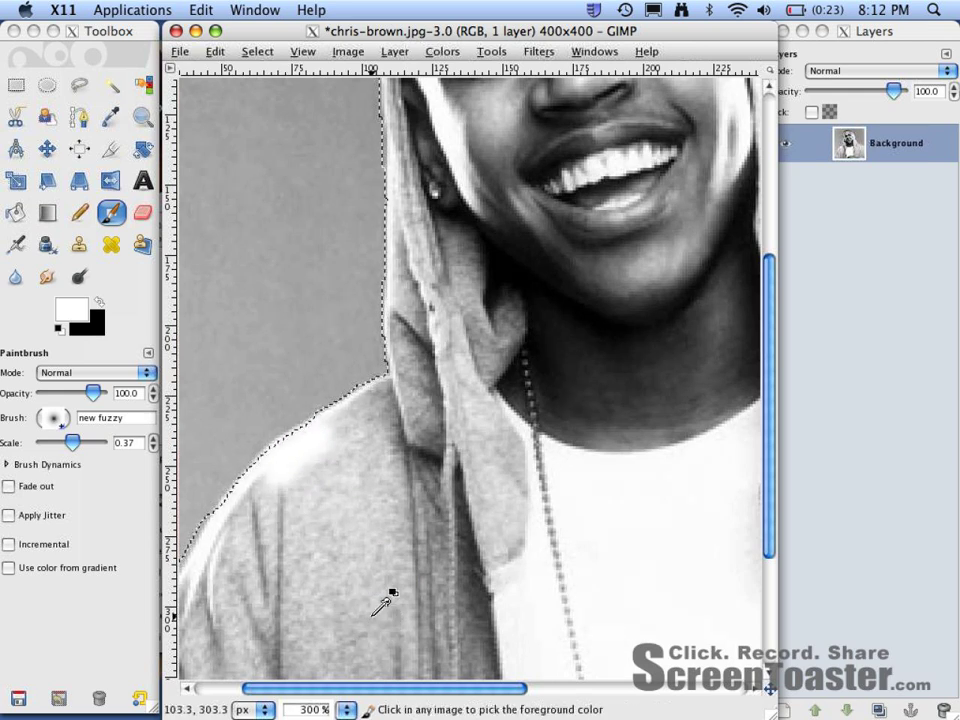
key(ctrl+z)
key(ctrl+z)
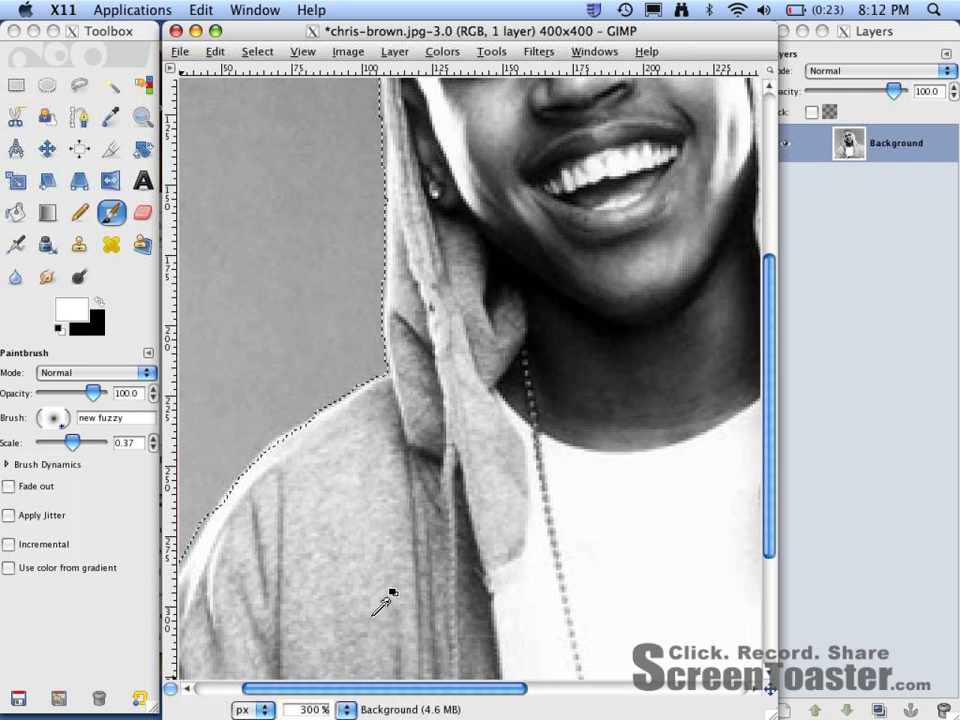
Restore the shoulder edge in Quick Mask with white, swap the foreground to black, refine the outer sleeve edge and check the selection
key(shift+q)
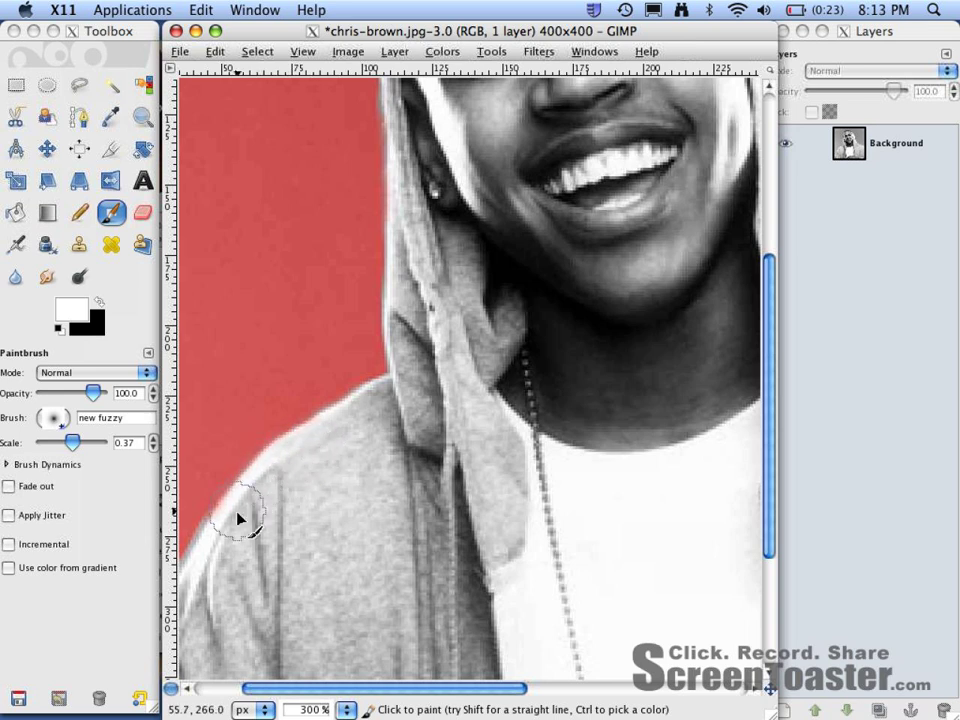
click(103, 308)
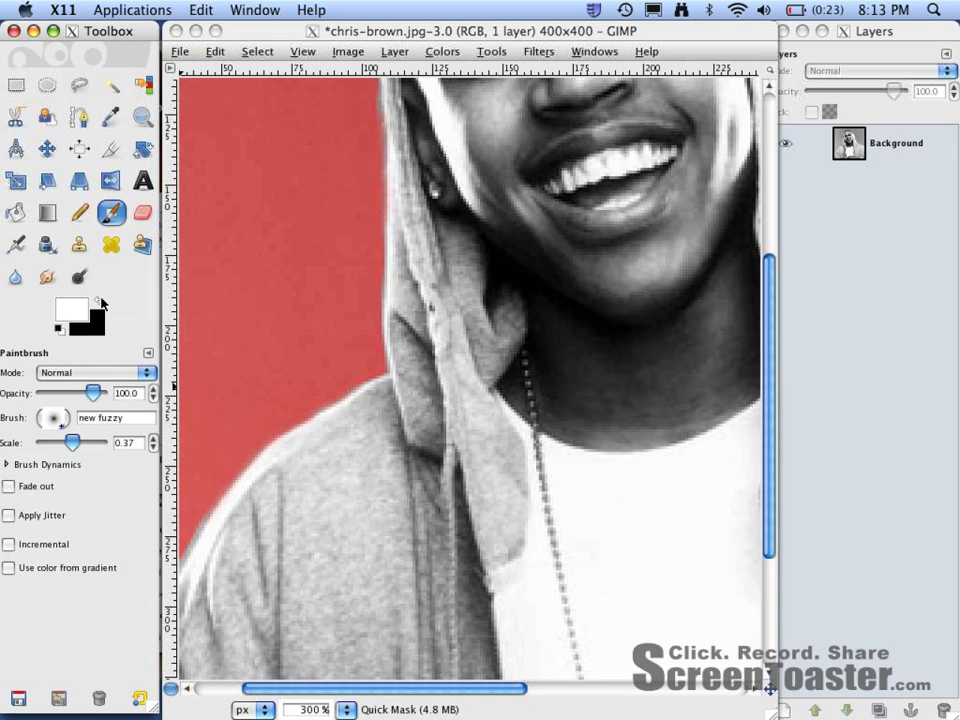
click(100, 303)
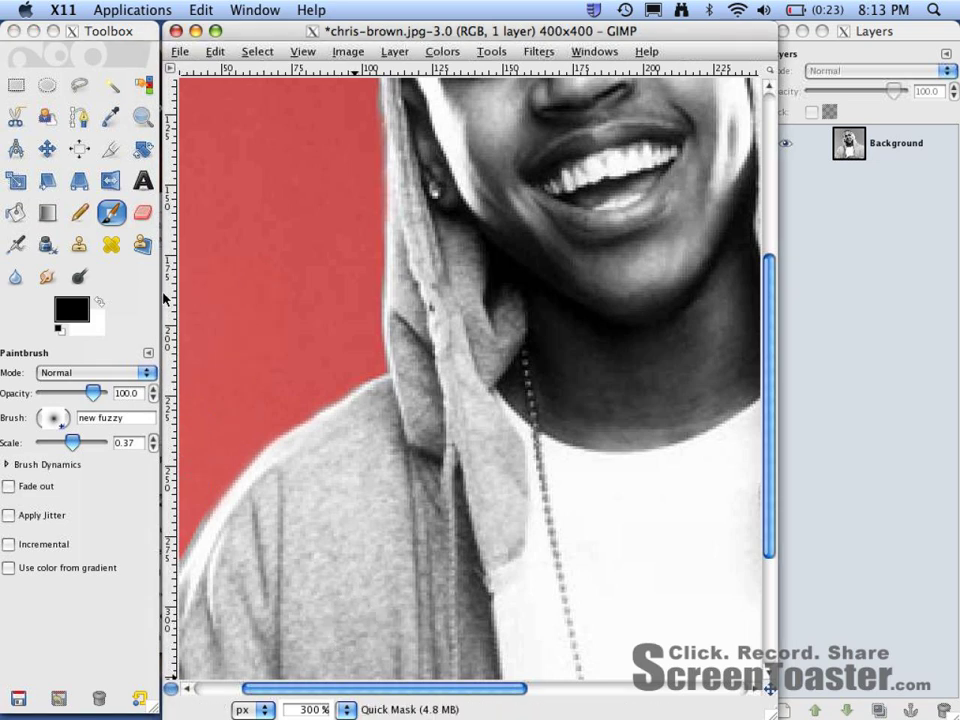
scroll(364, 690, left, 3)
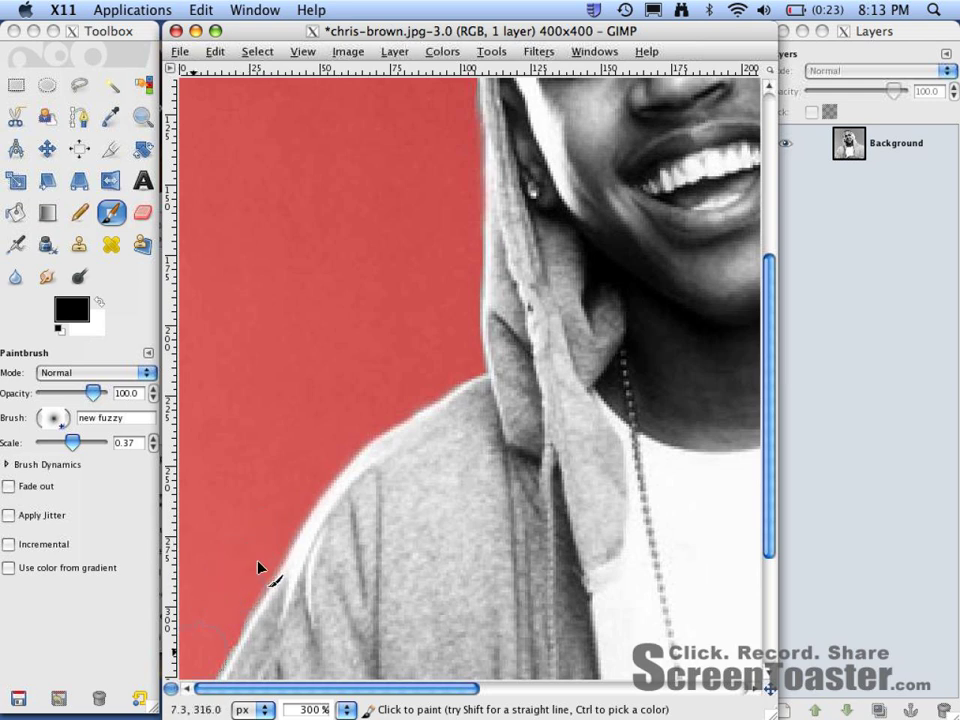
click(171, 690)
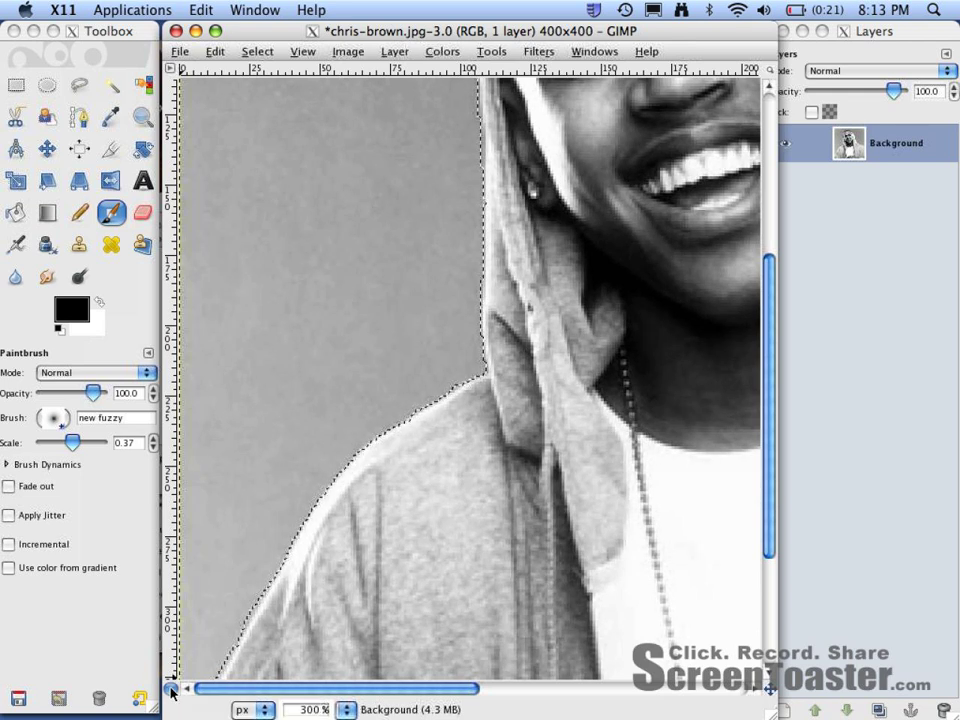
click(171, 690)
click(171, 690)
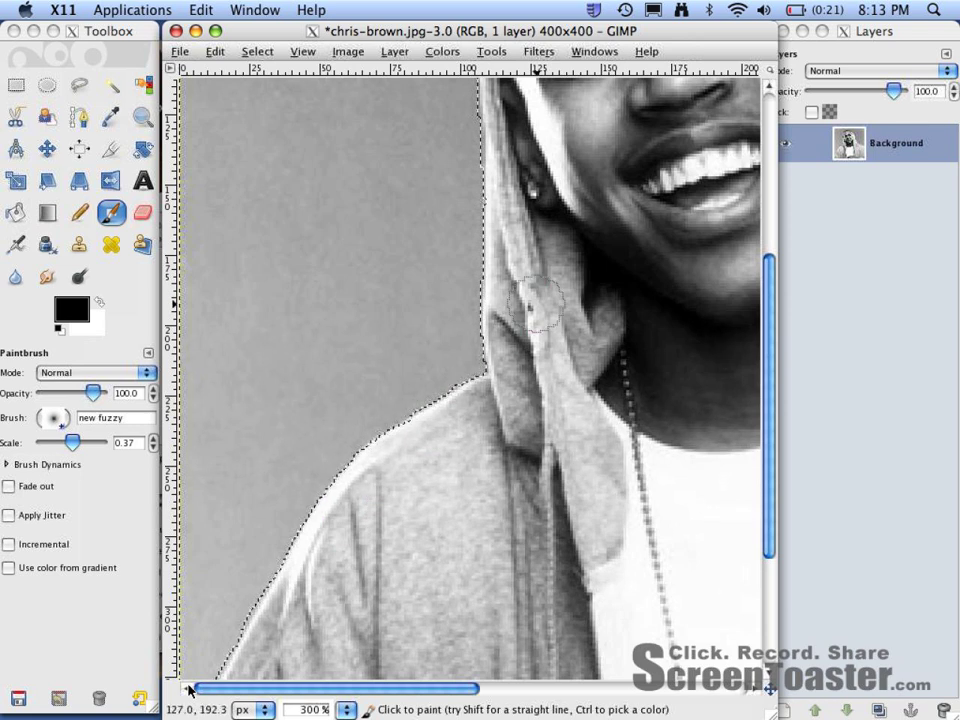
Paint black in Quick Mask along the background edge at the top of the head and check the selection
scroll(771, 495, up, 10)
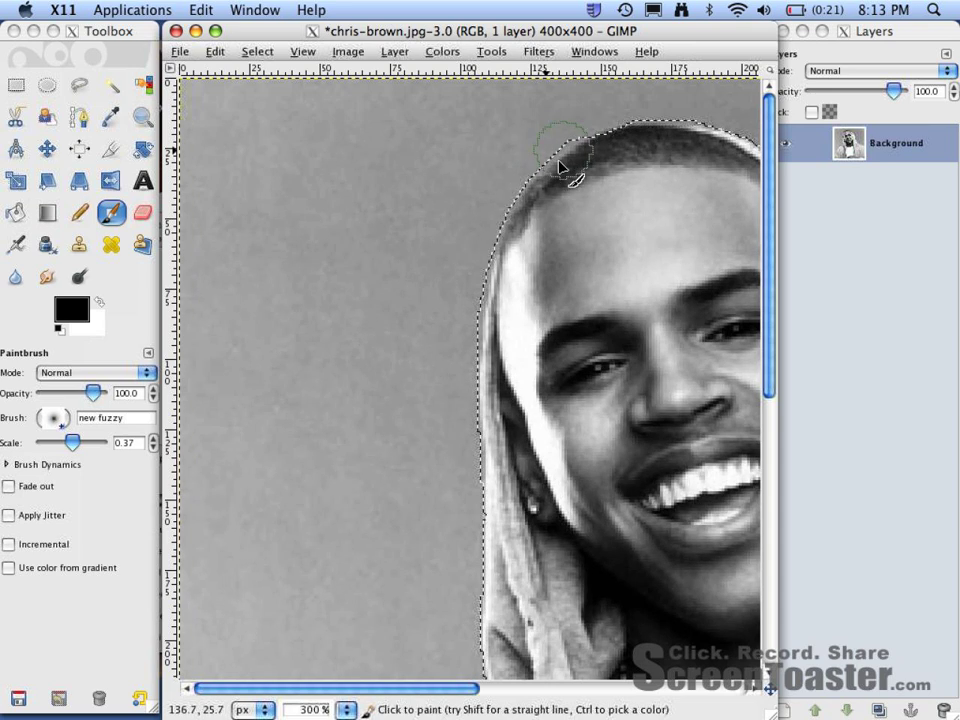
click(170, 686)
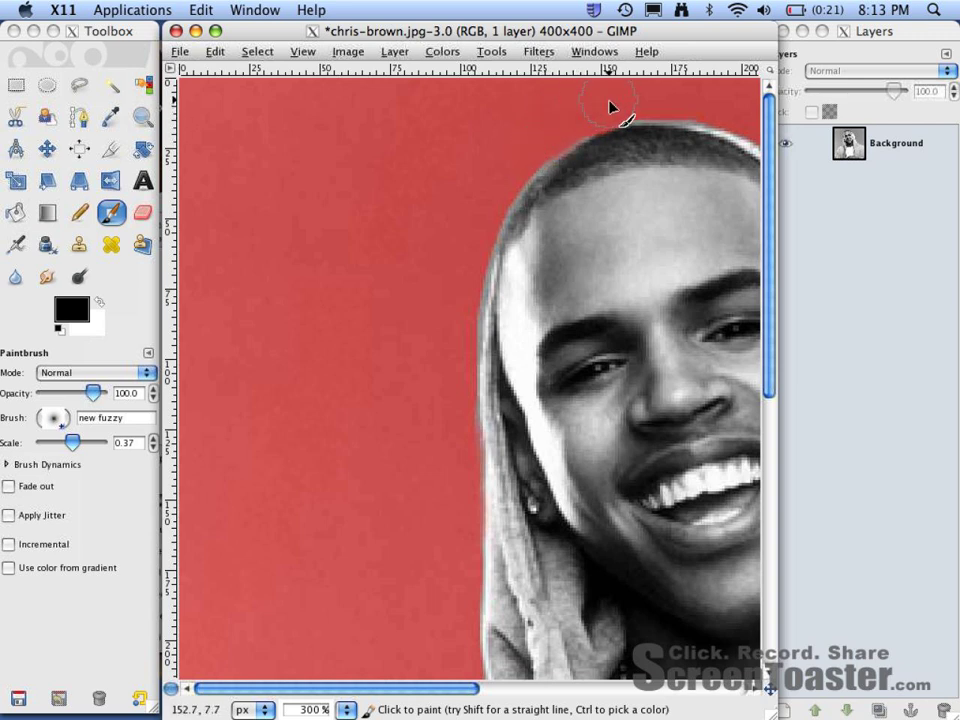
click(170, 686)
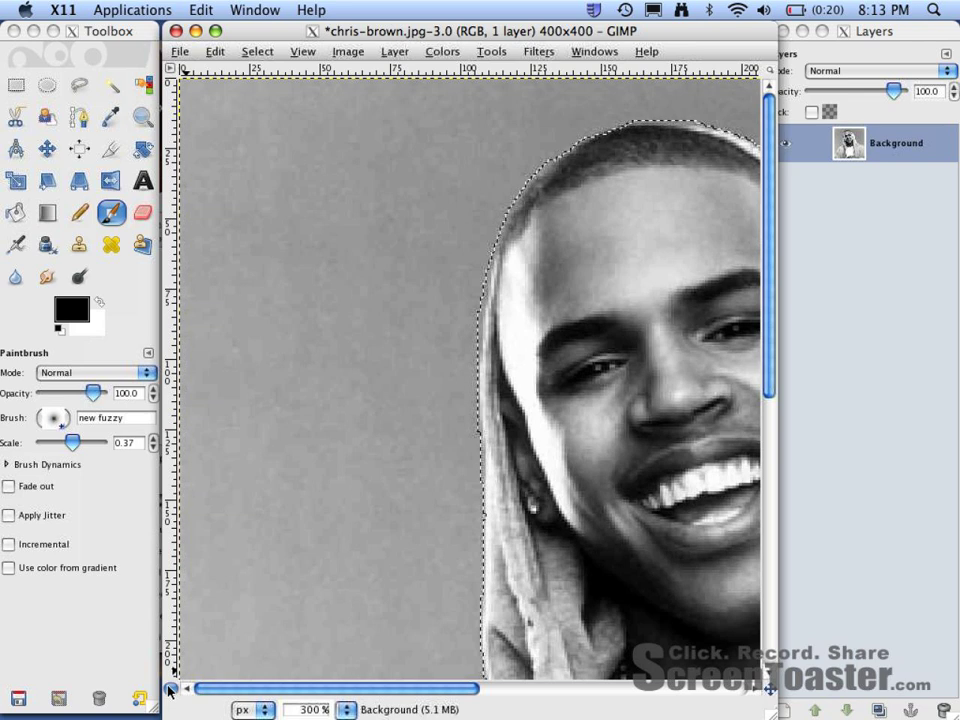
Swap the foreground to white, restore the top of the head in Quick Mask and check the selection around the whole figure
click(170, 687)
click(98, 305)
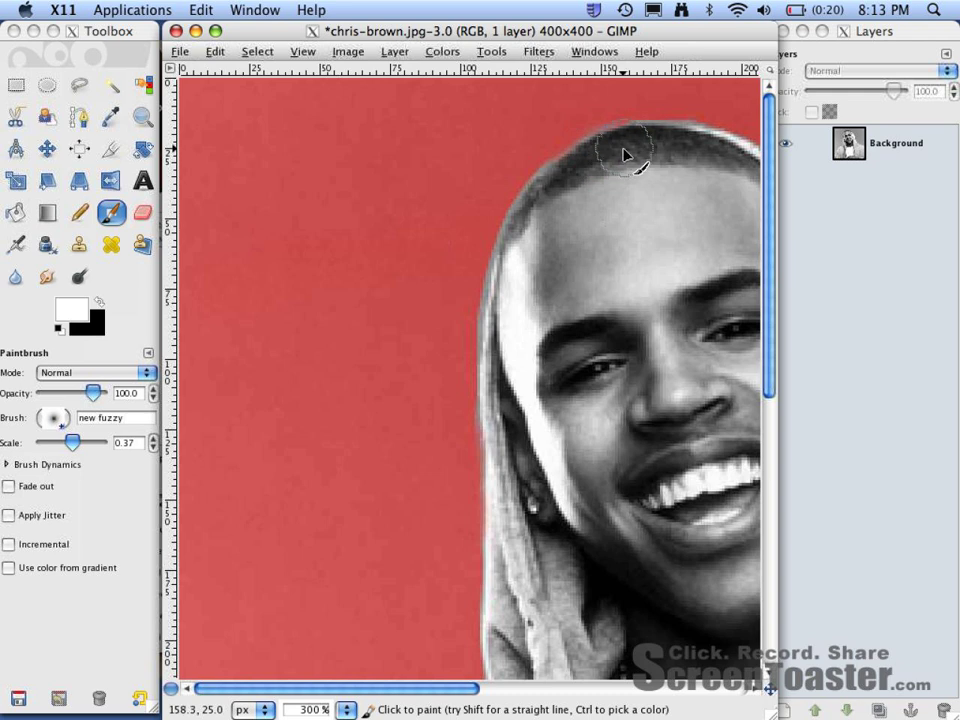
click(171, 688)
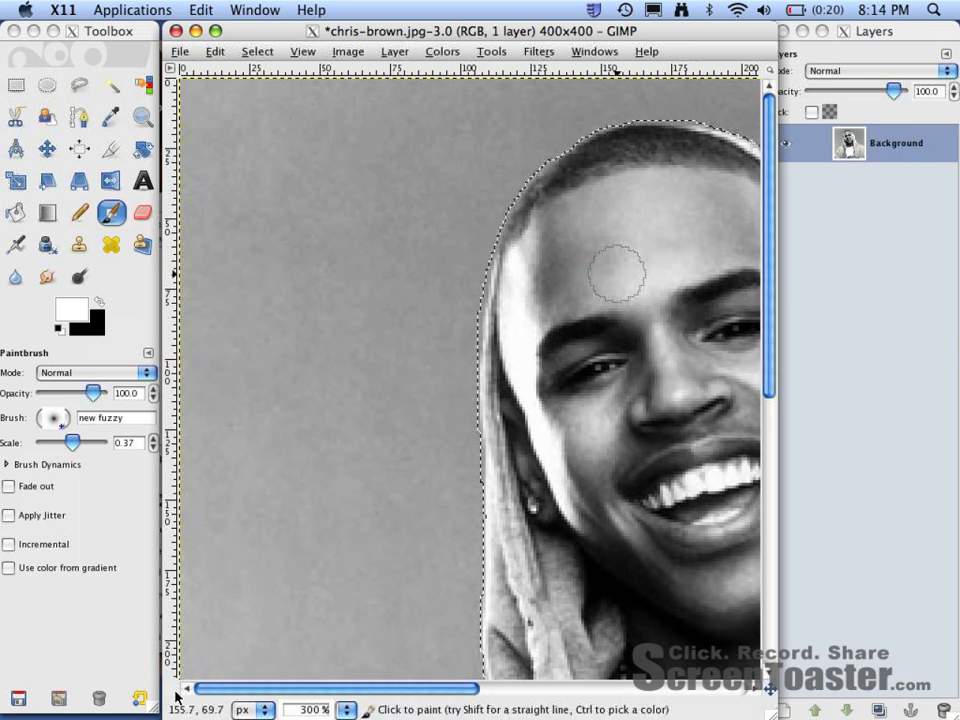
key(minus)
key(minus)
key(minus)
key(minus)
key(minus)
key(plus)
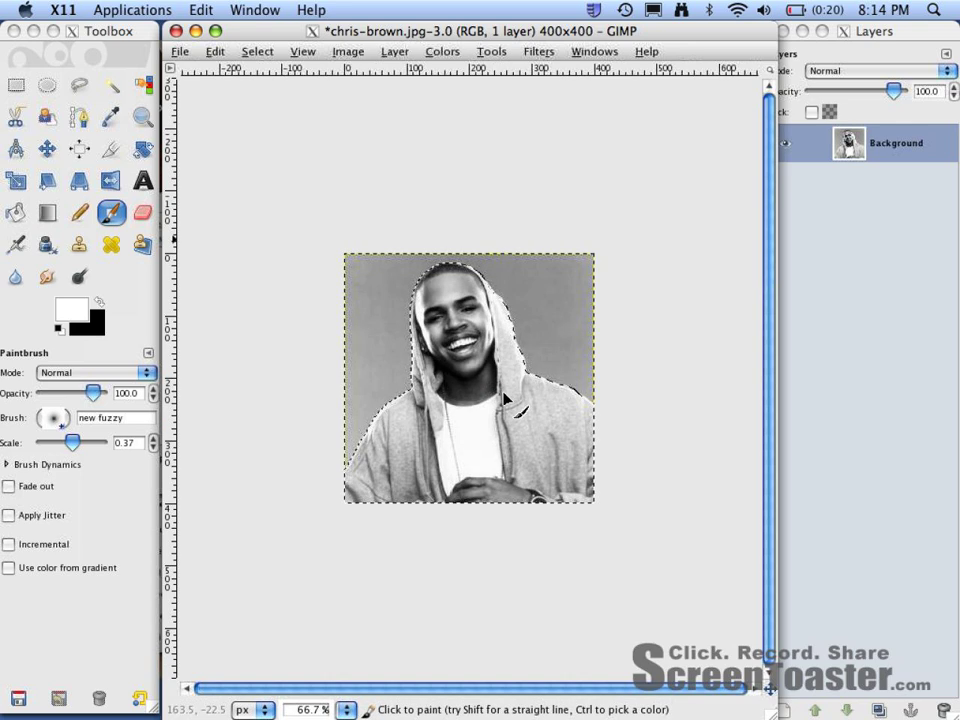